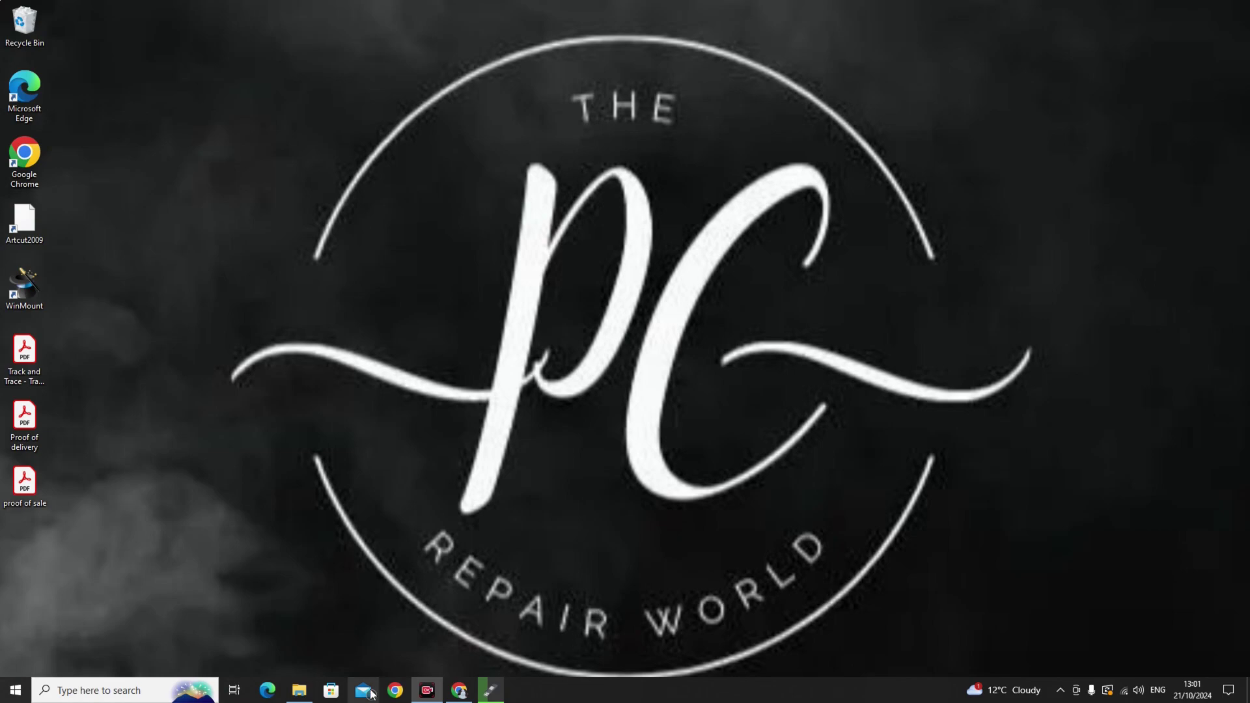
- Launch Google Chrome and dismiss the 'Who's using Chrome?' profile chooser to reach a new tab
left_click(395, 690)
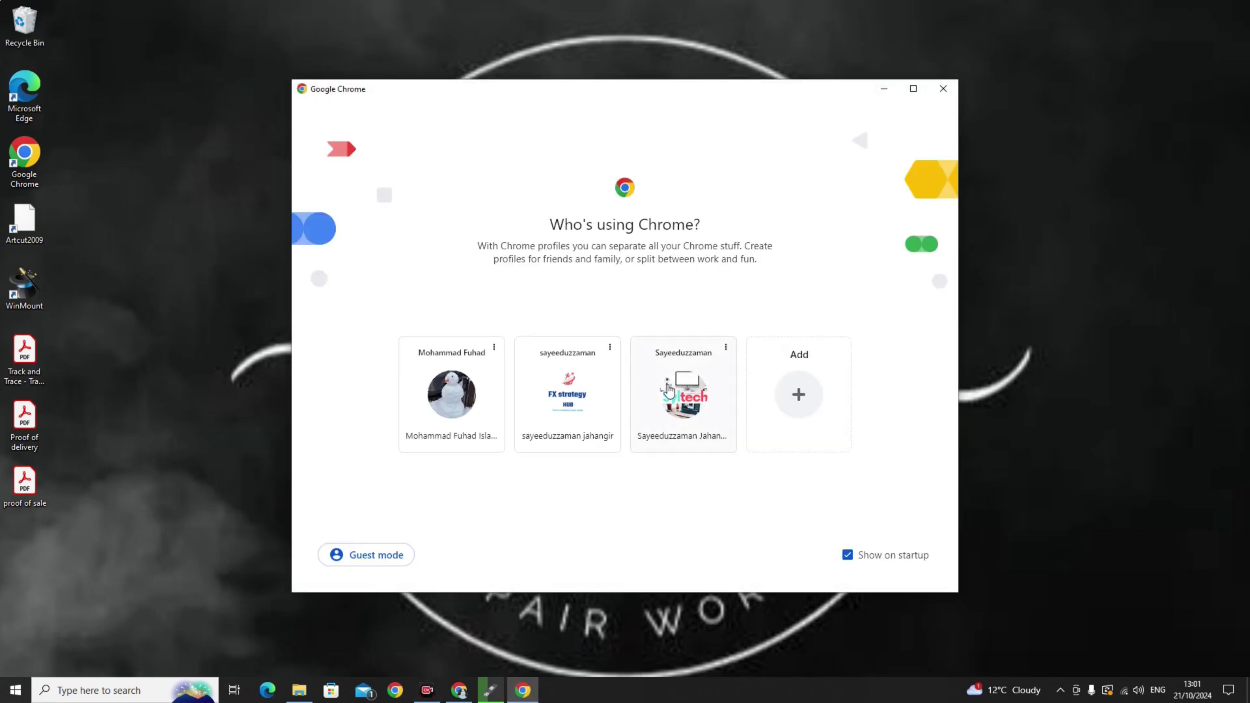
key("alt+F4")
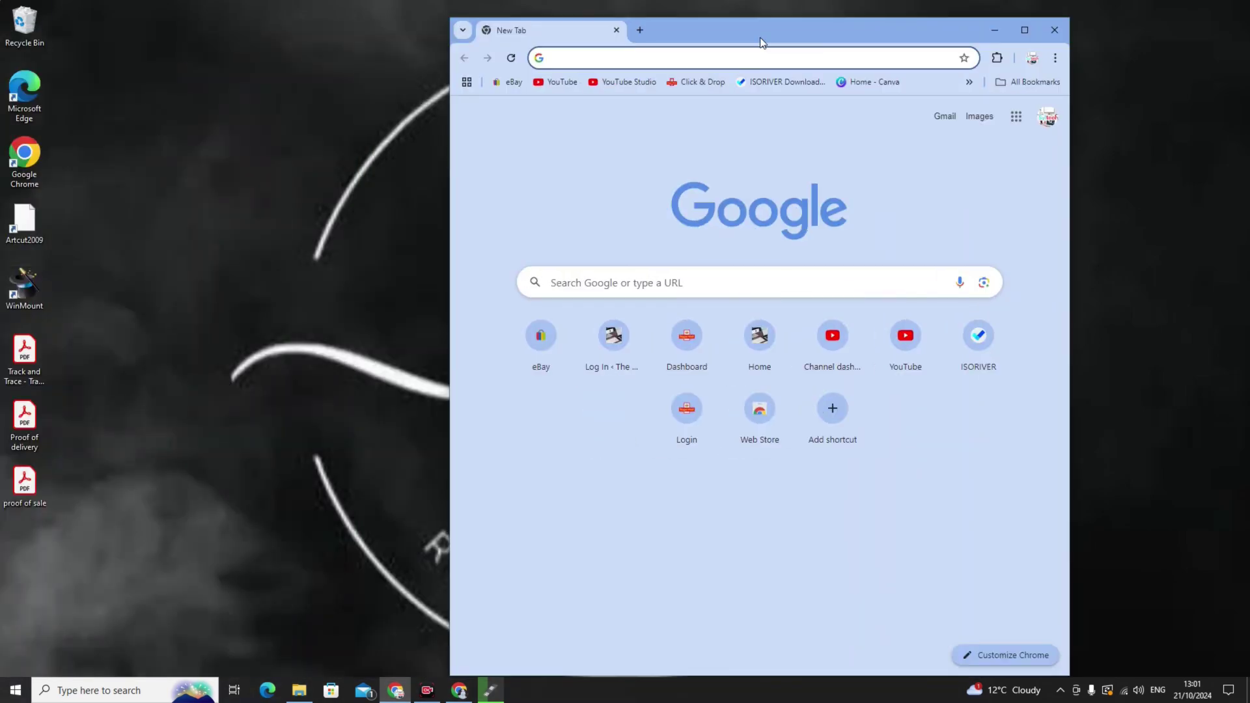
- In a maximized Chrome window, search Google for 'easy2boot' and open the official Easy2Boot homepage
double_click(759, 37)
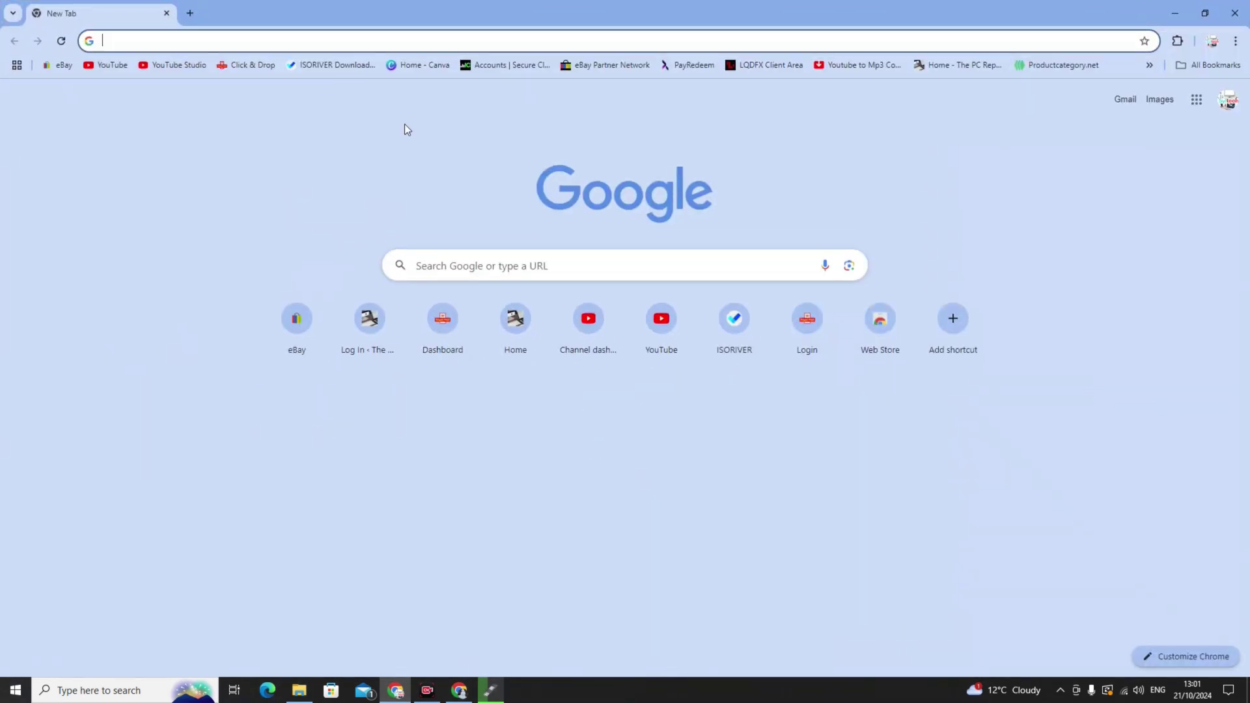
left_click(502, 267)
type("ea")
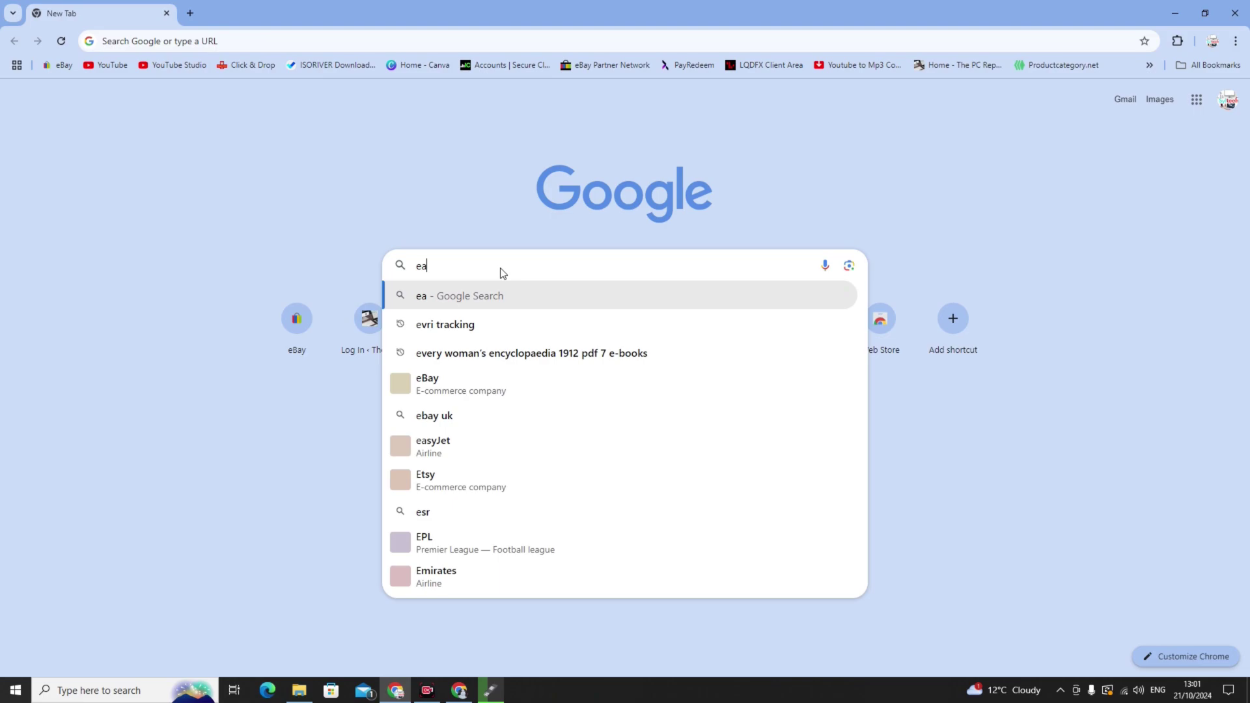
type("sy")
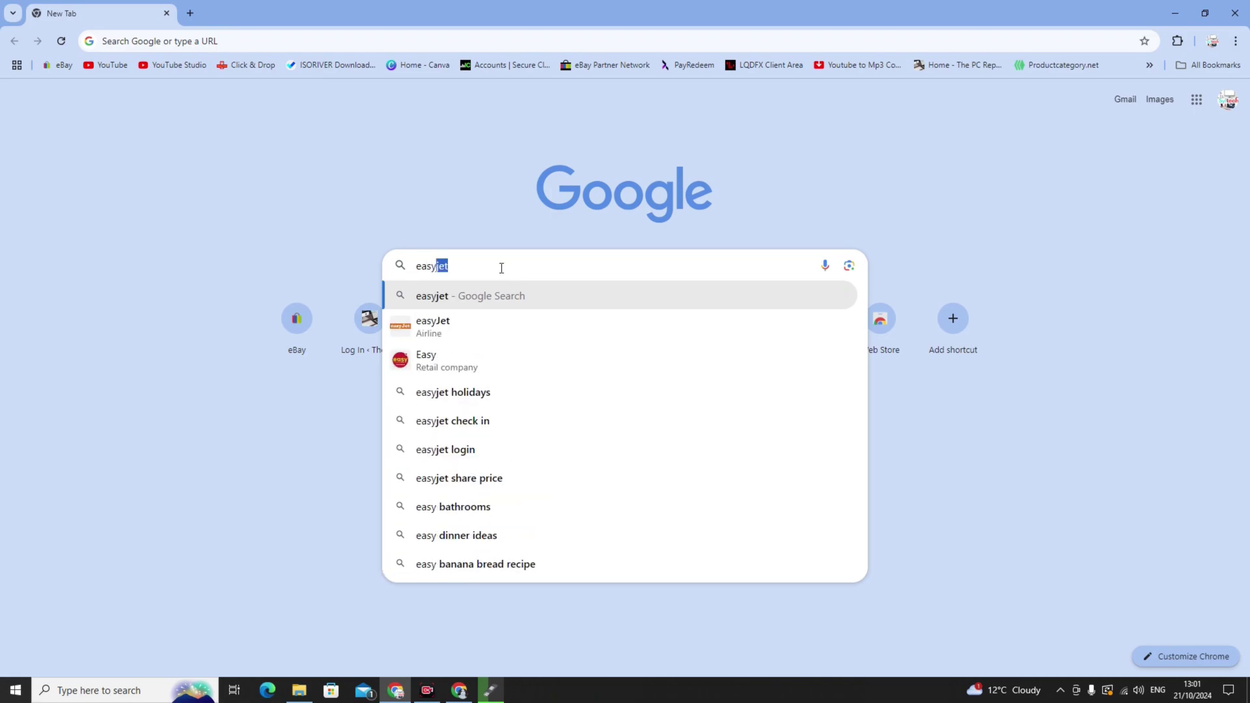
type("2boot")
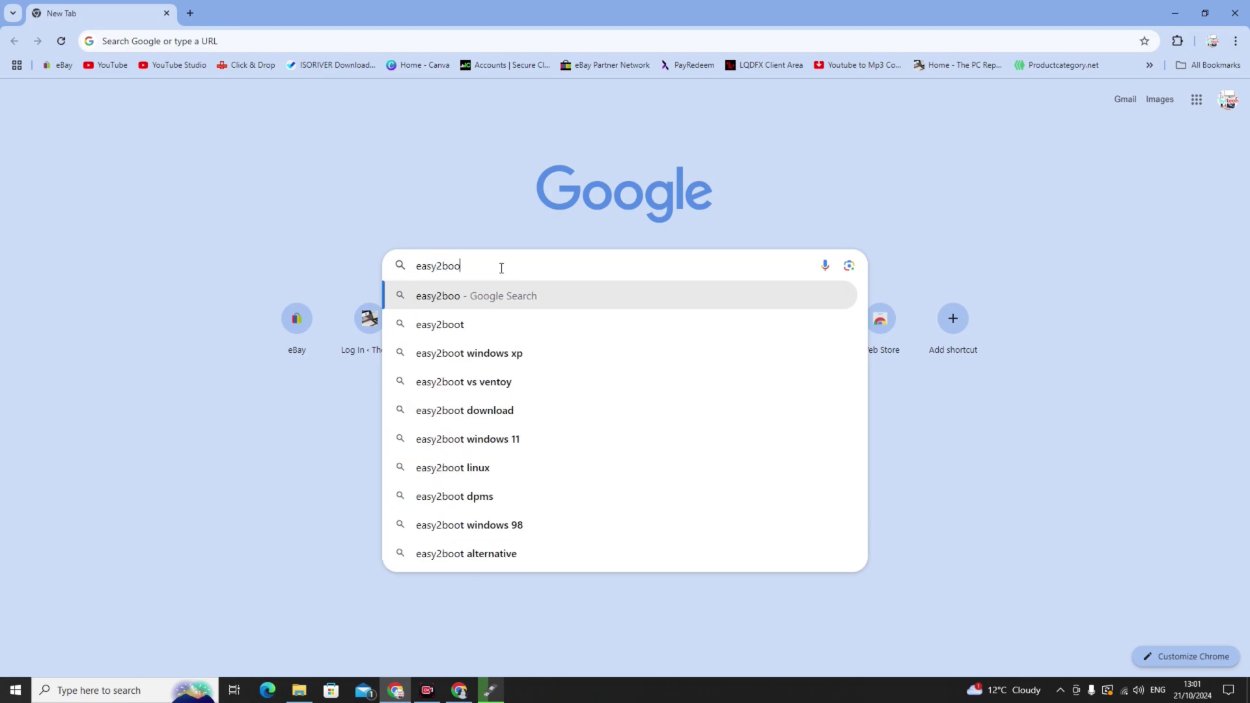
key("Return")
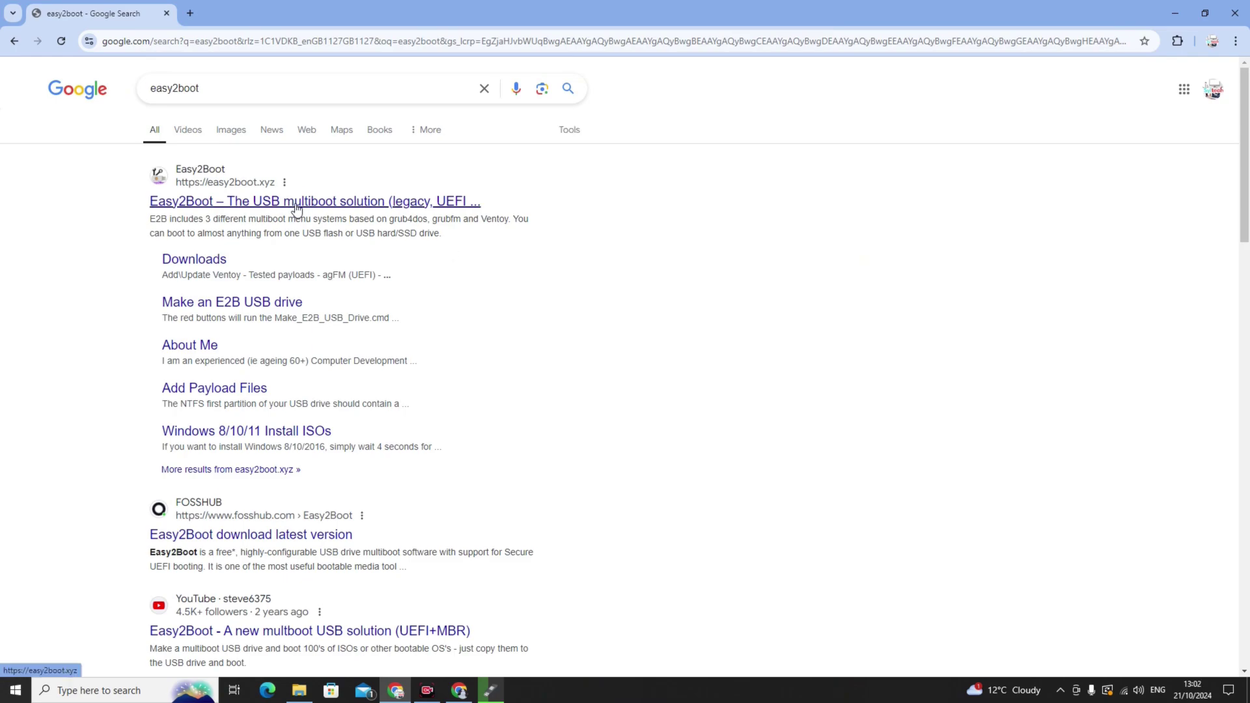
left_click(296, 205)
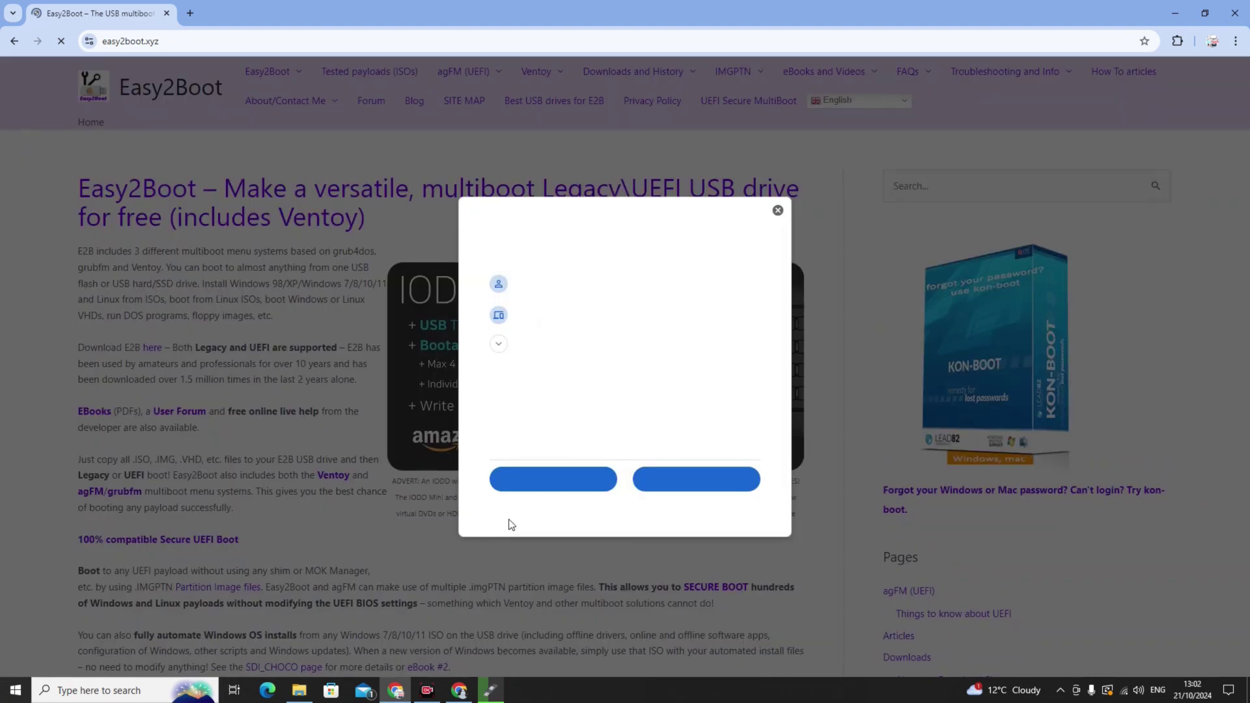
- Accept the Easy2Boot site's consent prompt, dismiss the eBooks discount popup, and go to Downloads
left_click(681, 488)
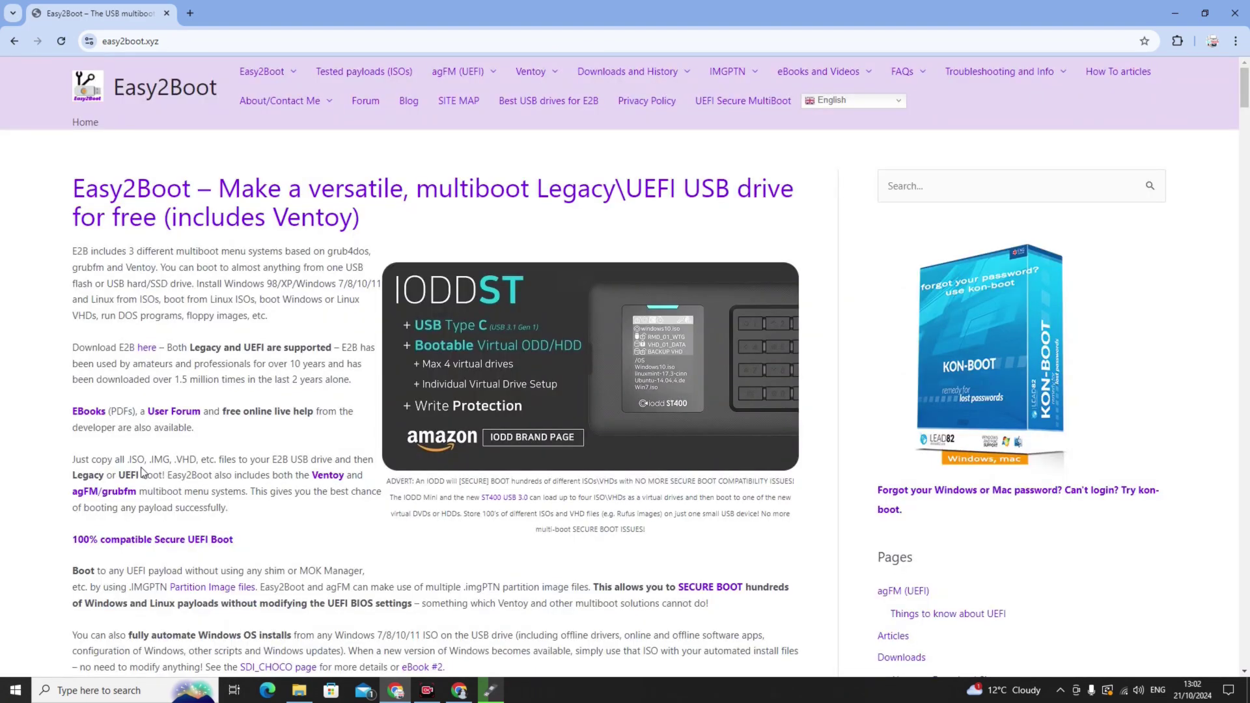
scroll(275, 443, "down", 2)
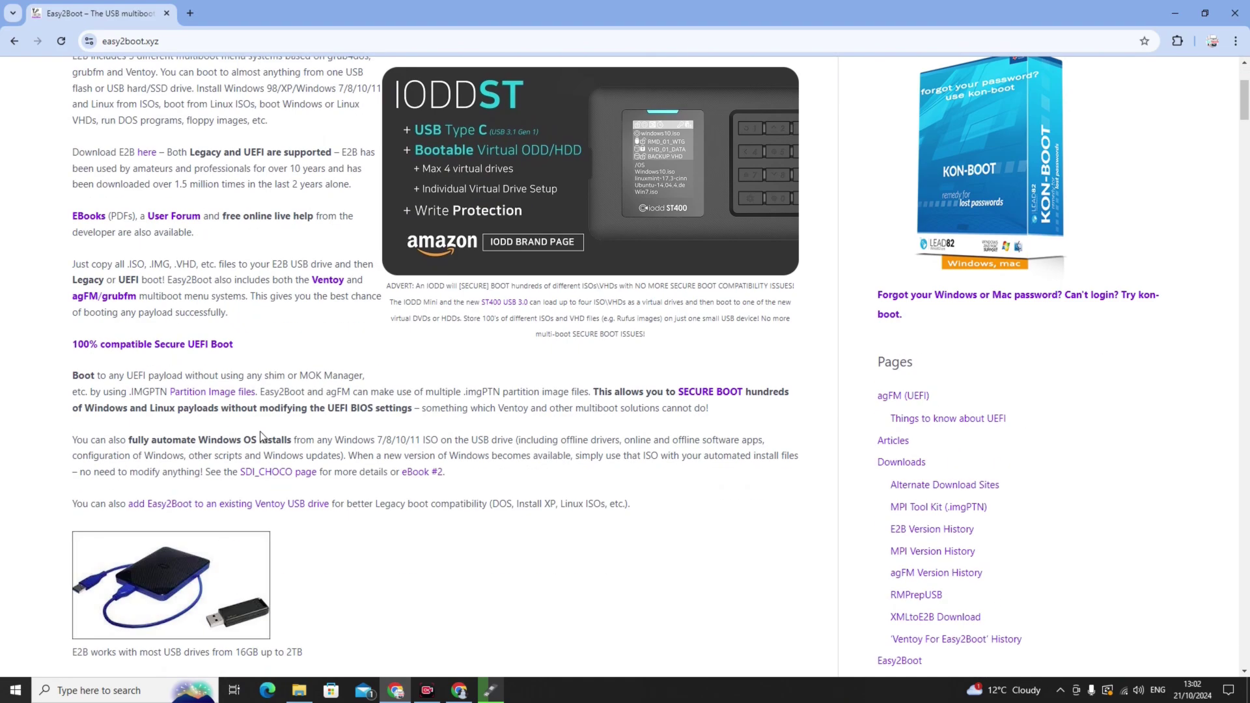
scroll(260, 438, "down", 1)
scroll(260, 437, "down", 1)
scroll(684, 469, "down", 1)
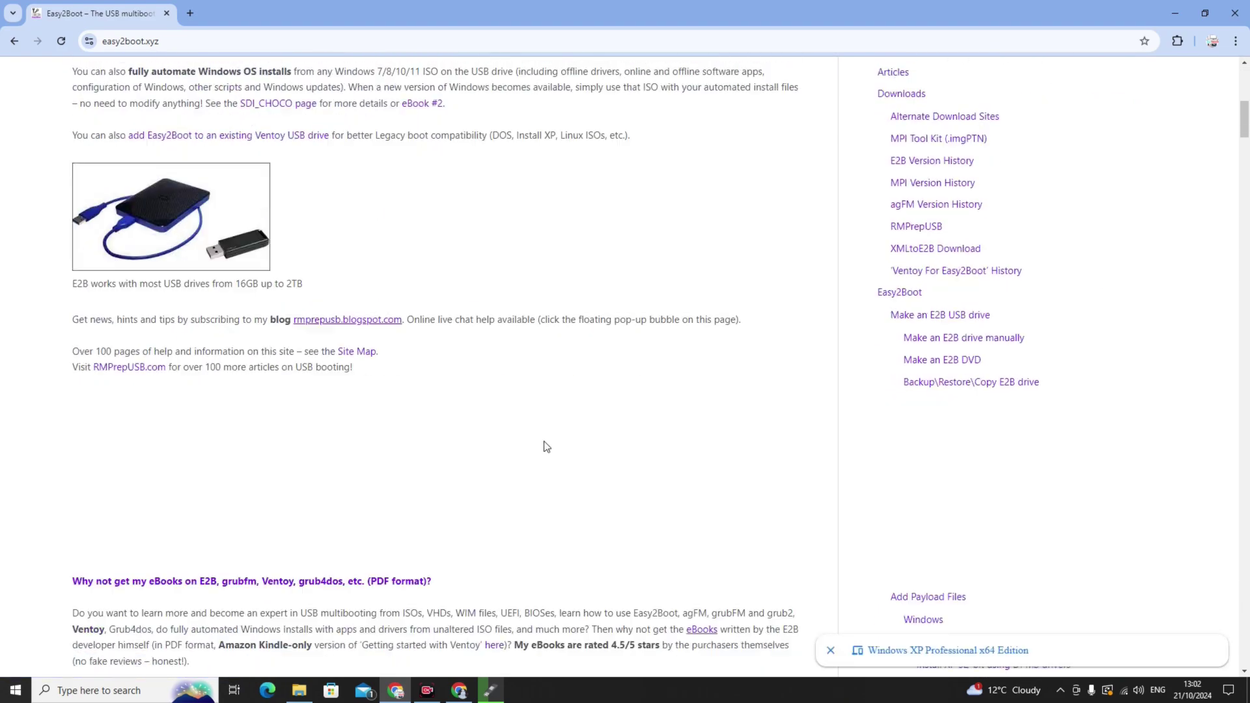
scroll(591, 454, "down", 2)
scroll(590, 454, "down", 2)
scroll(589, 446, "down", 1)
scroll(605, 447, "down", 1)
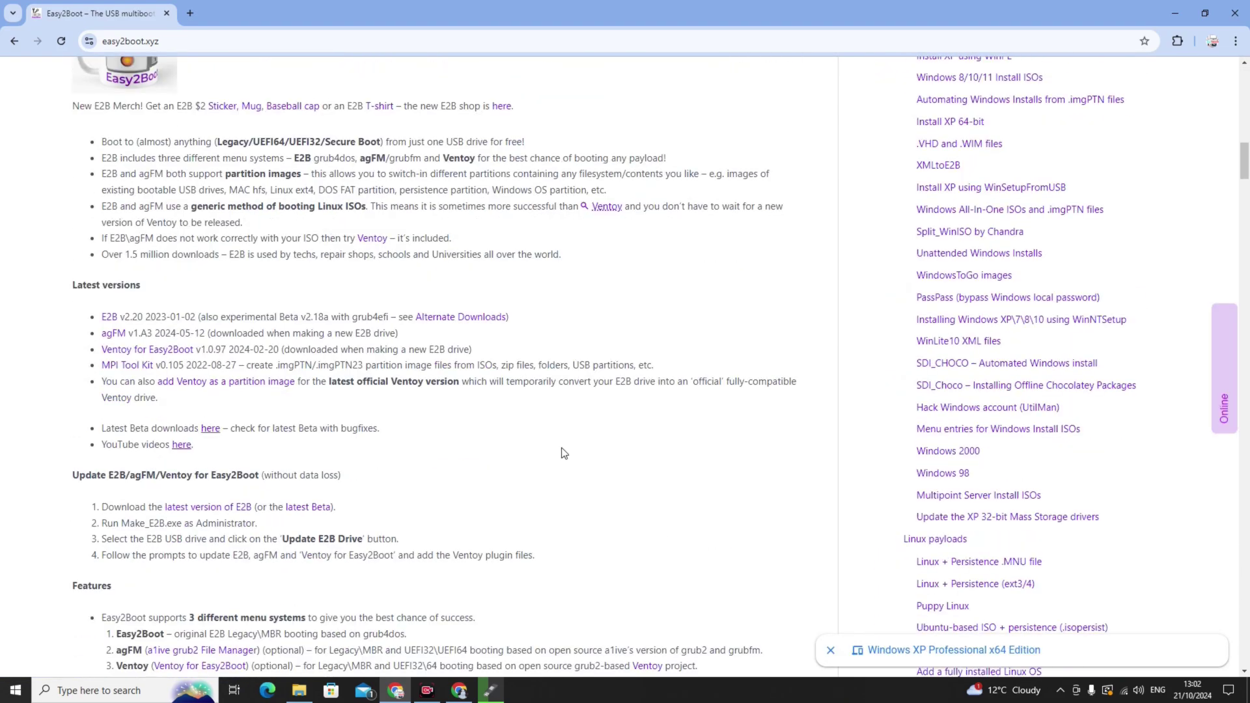
scroll(561, 453, "down", 4)
scroll(563, 445, "down", 4)
scroll(556, 443, "down", 3)
scroll(556, 443, "down", 3)
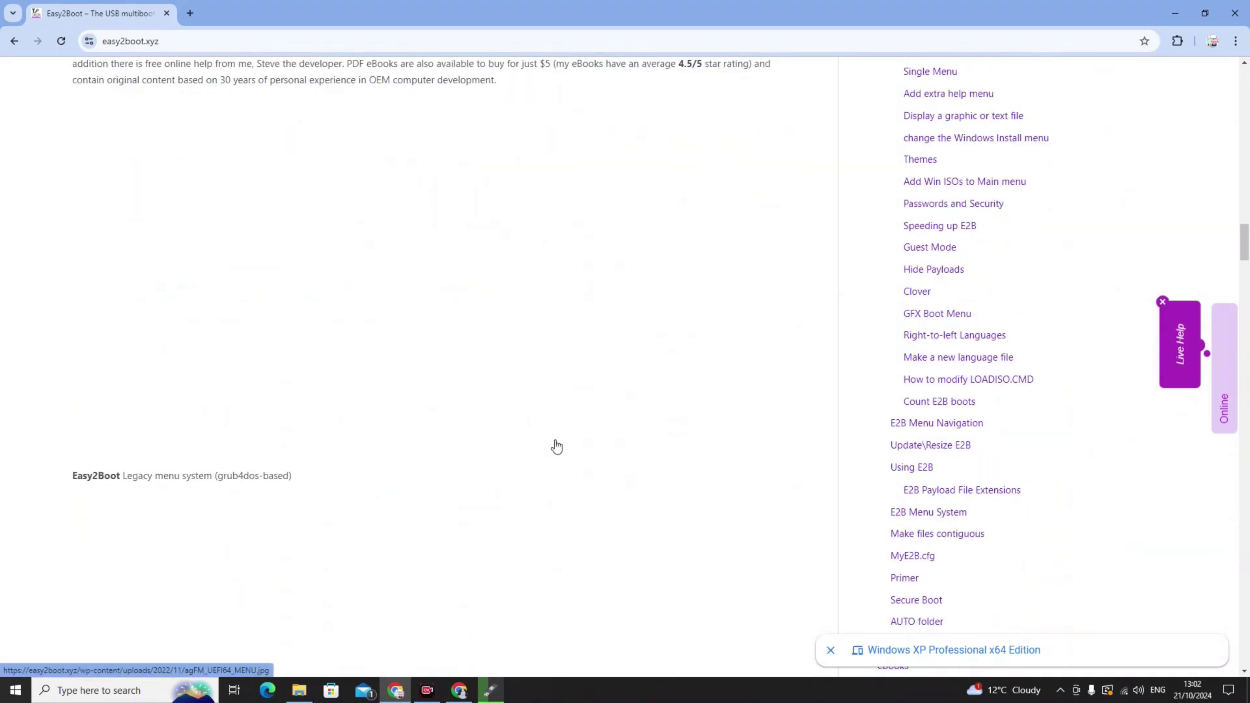
scroll(556, 446, "up", 1)
scroll(556, 446, "up", 3)
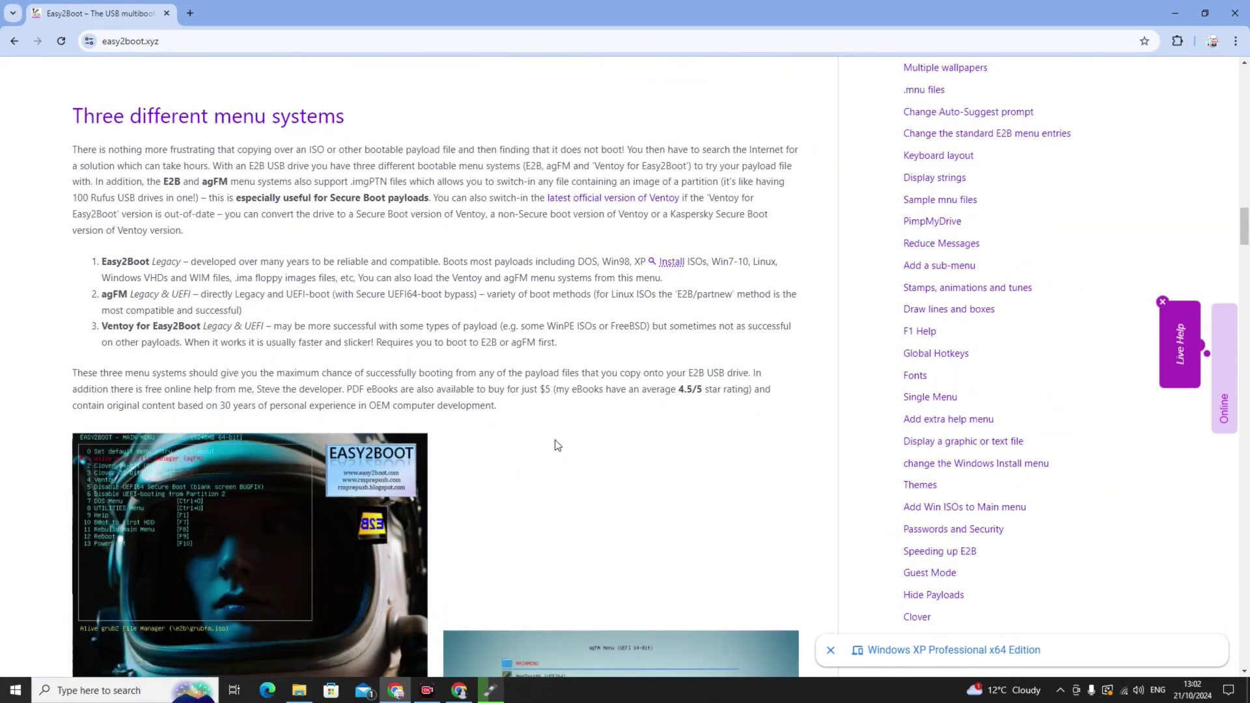
scroll(556, 447, "up", 3)
scroll(556, 446, "up", 3)
scroll(556, 445, "up", 3)
scroll(555, 445, "up", 3)
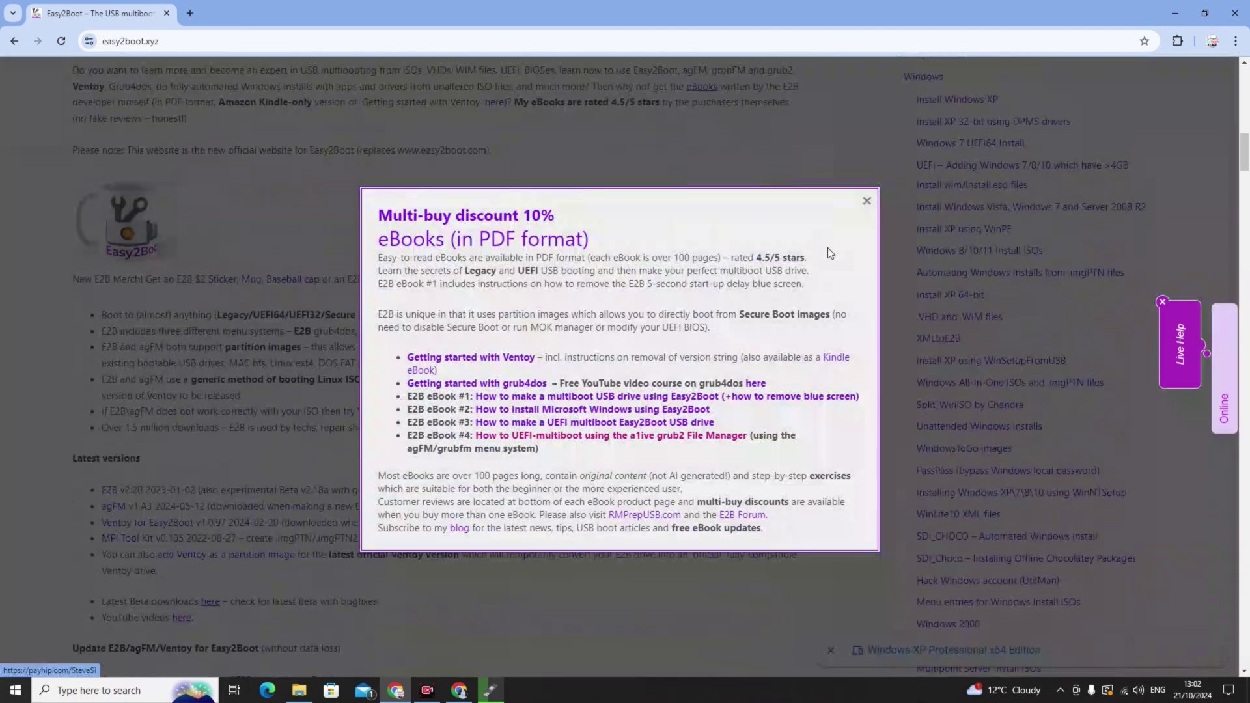
left_click(866, 201)
scroll(430, 362, "up", 3)
scroll(430, 356, "up", 3)
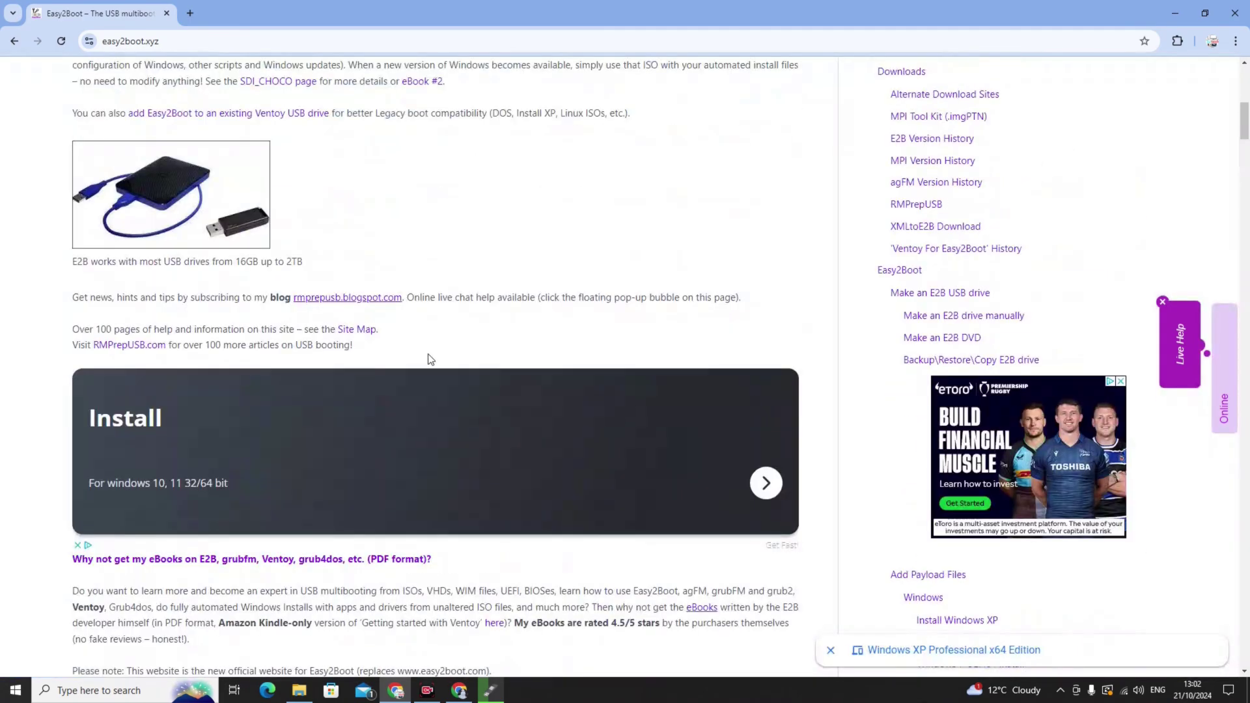
scroll(432, 357, "up", 3)
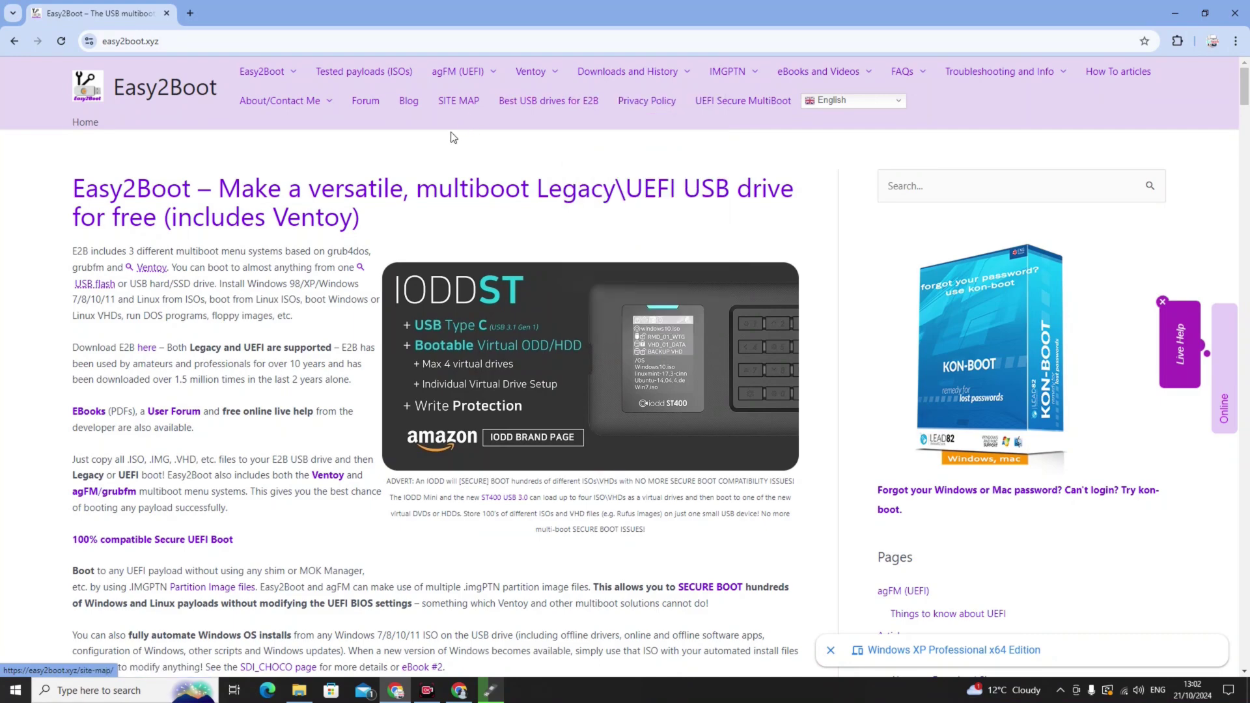
left_click(662, 76)
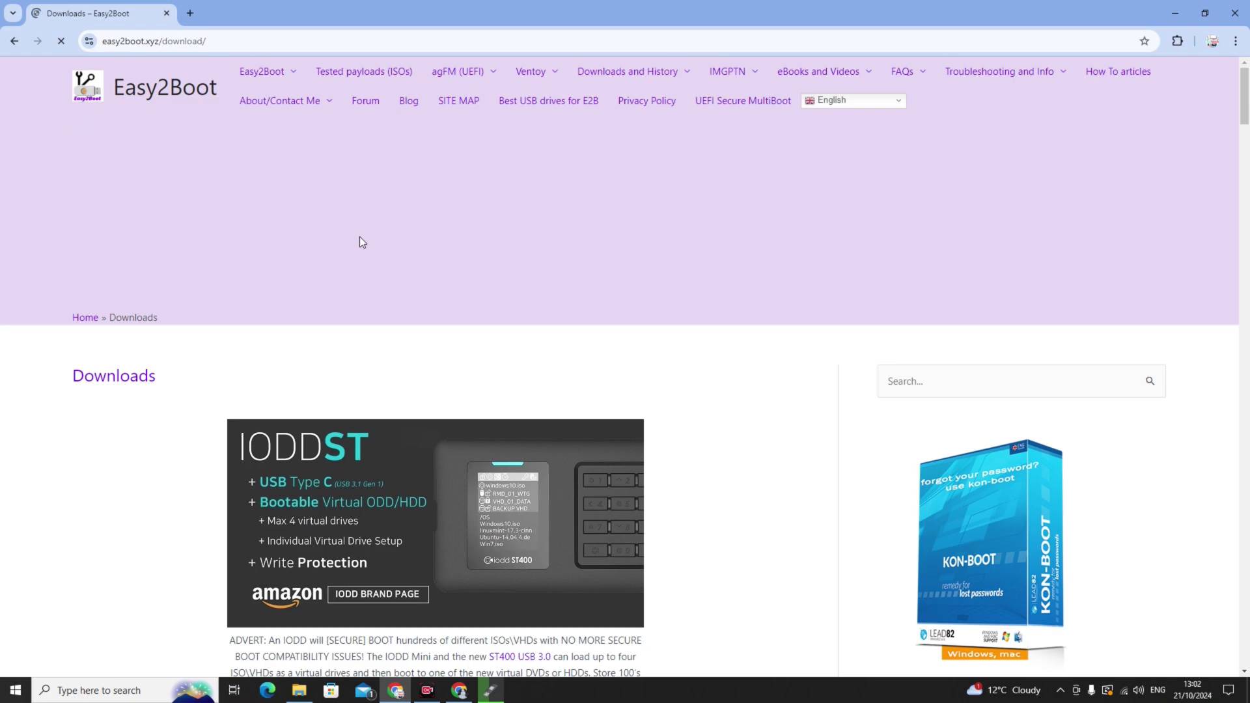
scroll(360, 236, "down", 2)
scroll(276, 223, "down", 1)
scroll(275, 223, "down", 1)
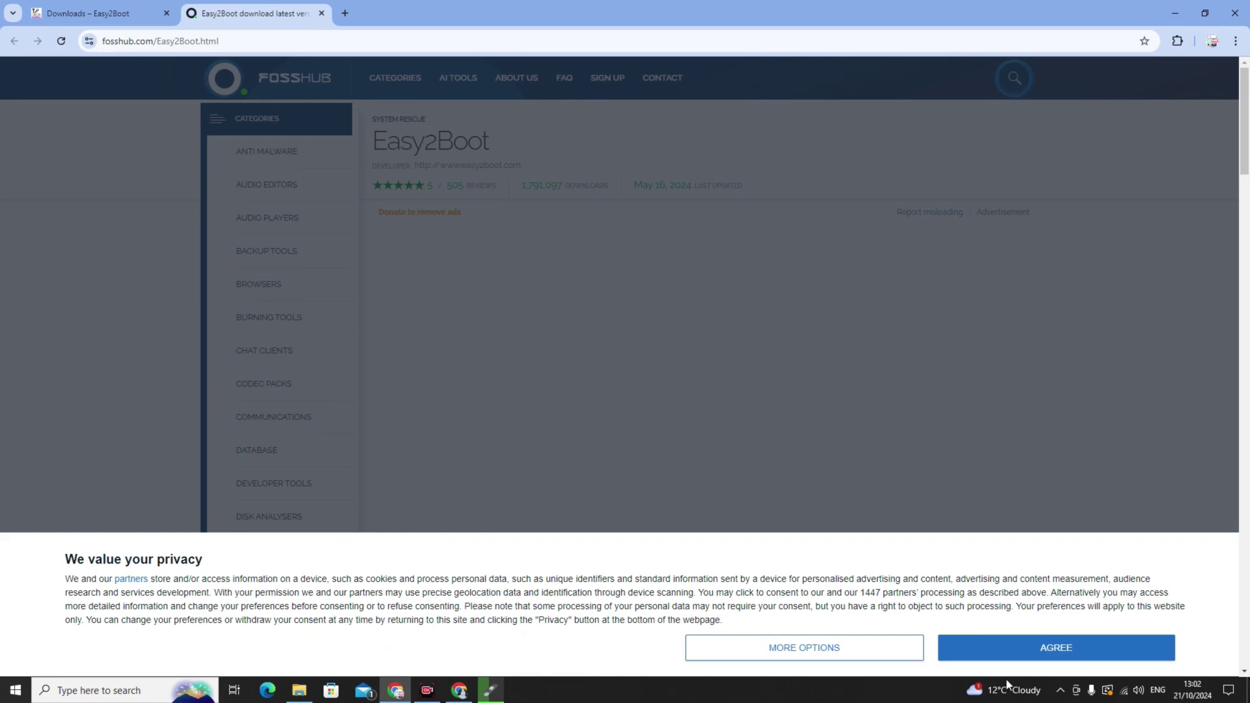
- Accept FossHub's privacy notice and download the recommended Easy2Boot v2.20 installer for Windows 10
left_click(1028, 647)
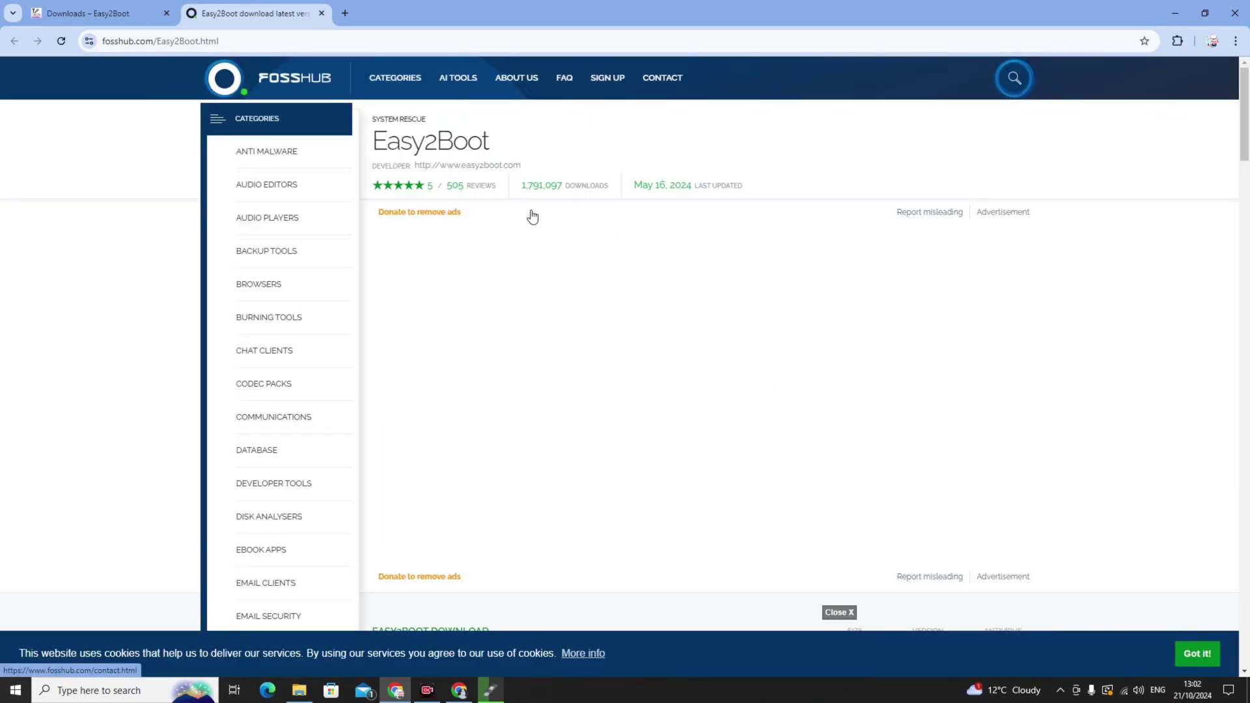
scroll(655, 290, "down", 2)
scroll(655, 294, "down", 1)
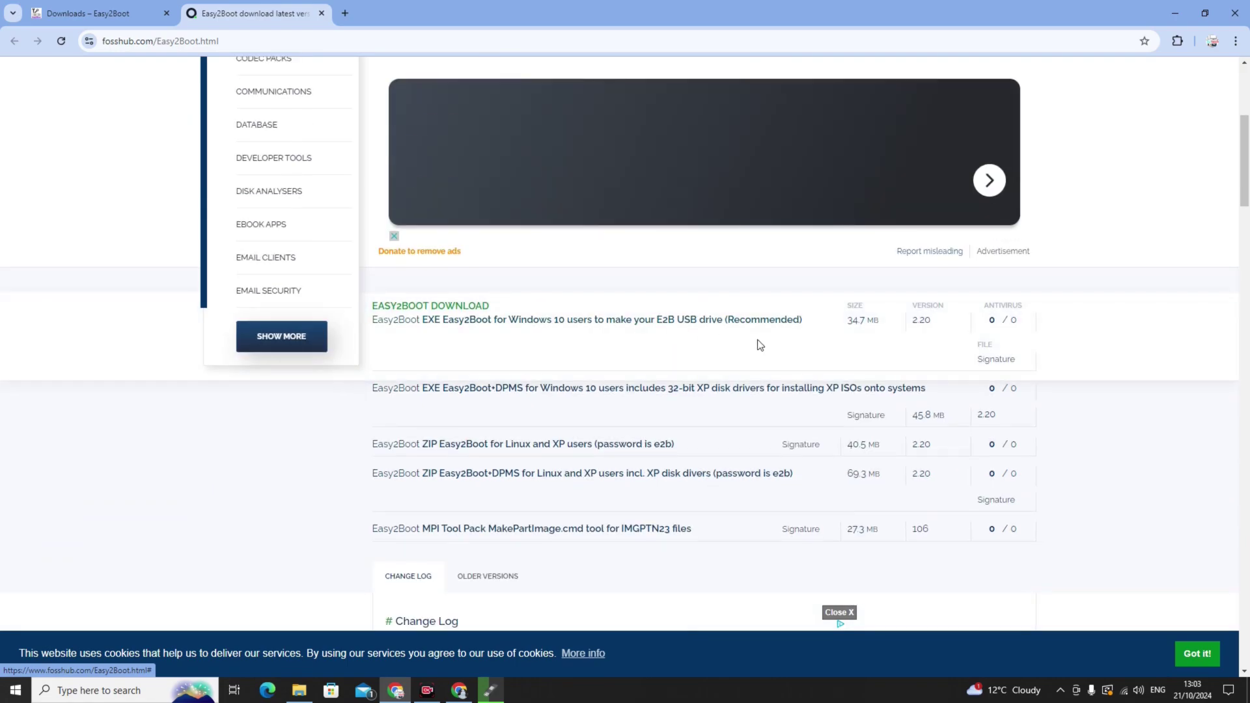
left_click(679, 321)
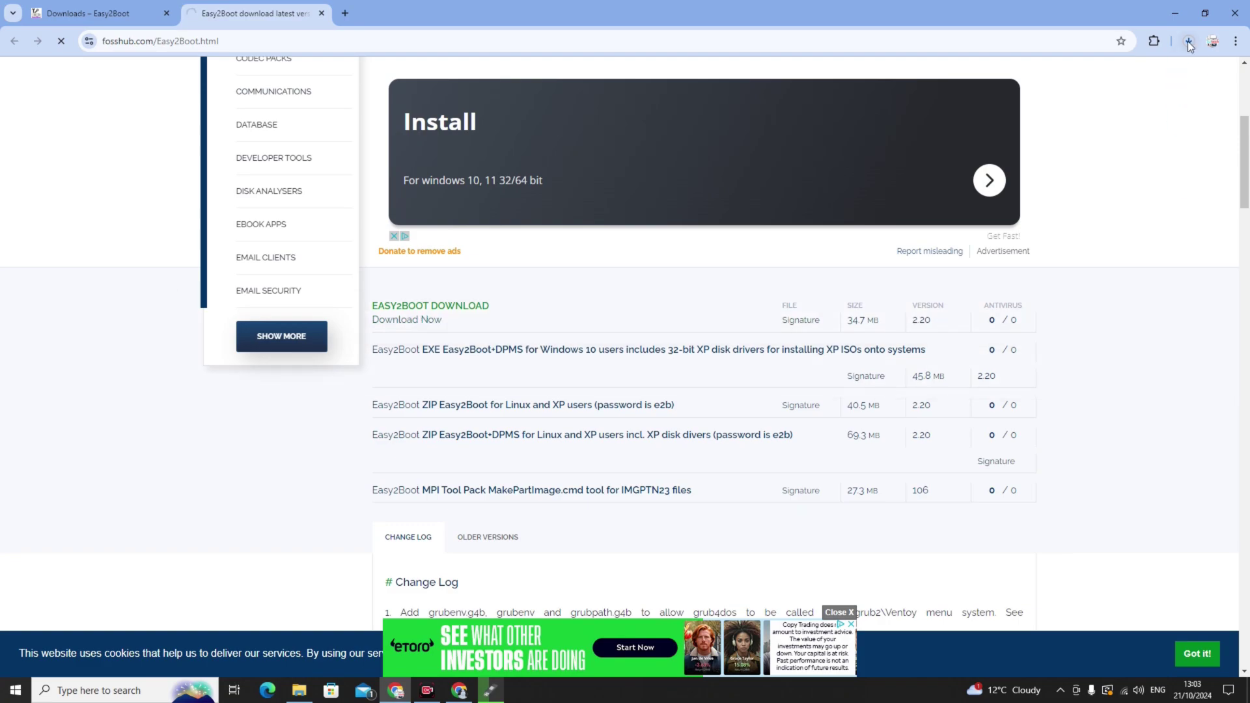
left_click(1190, 43)
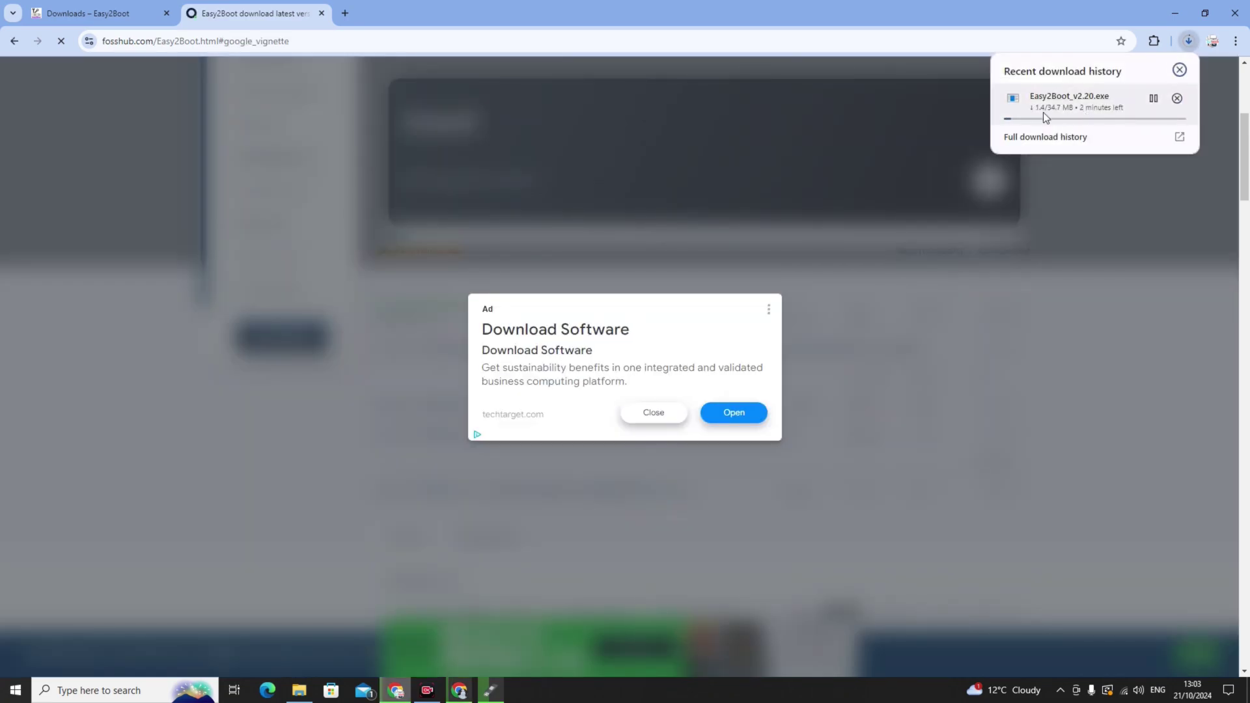
left_click(654, 414)
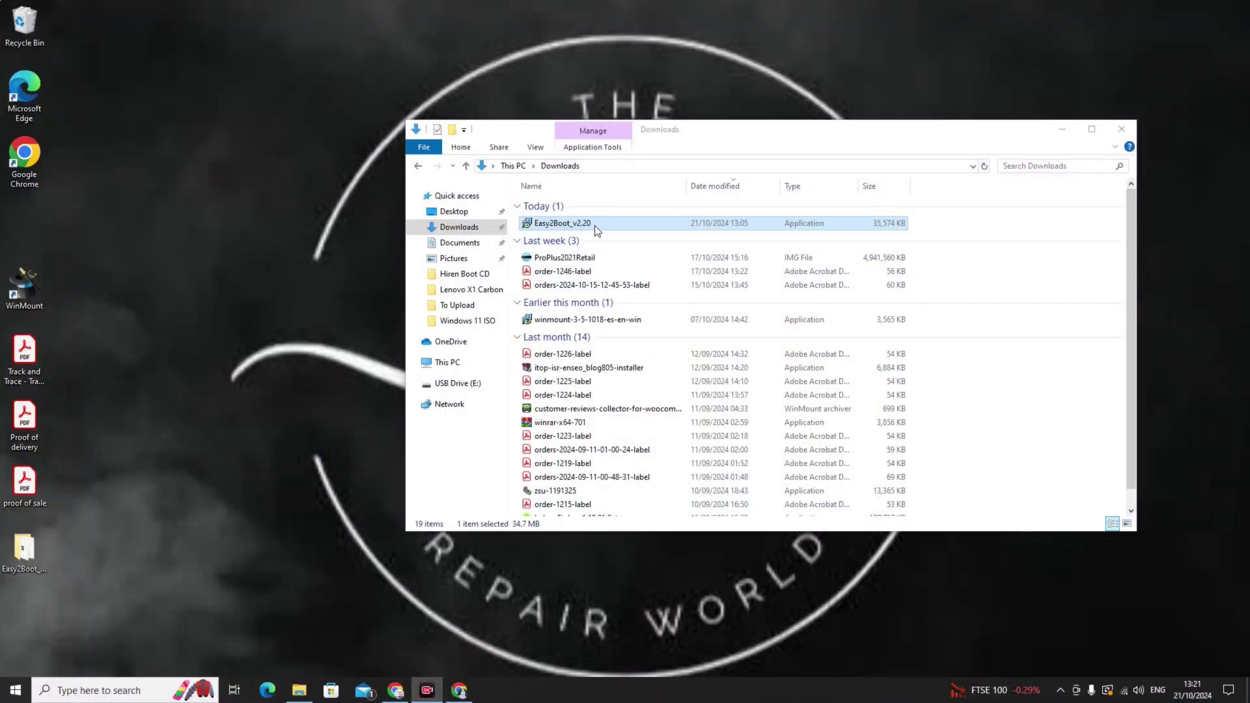
- Run the Easy2Boot_v2.20 installer as administrator, then abandon and exit its setup
right_click(579, 223)
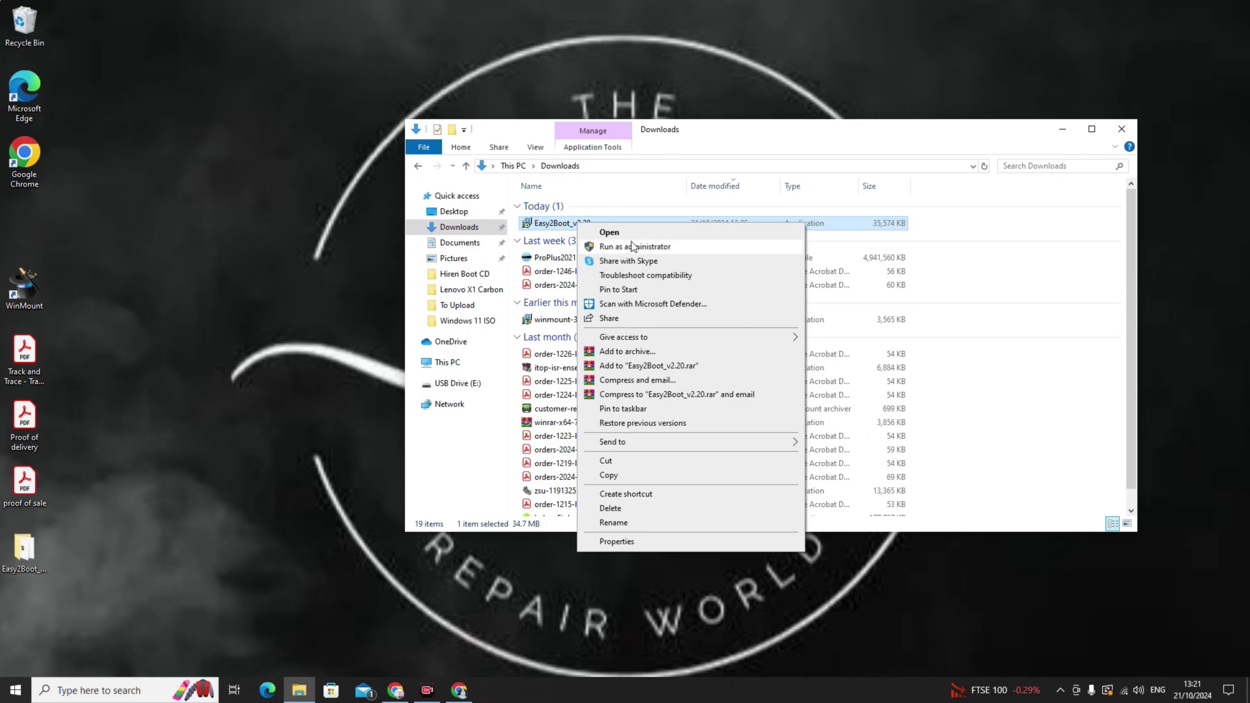
left_click(628, 251)
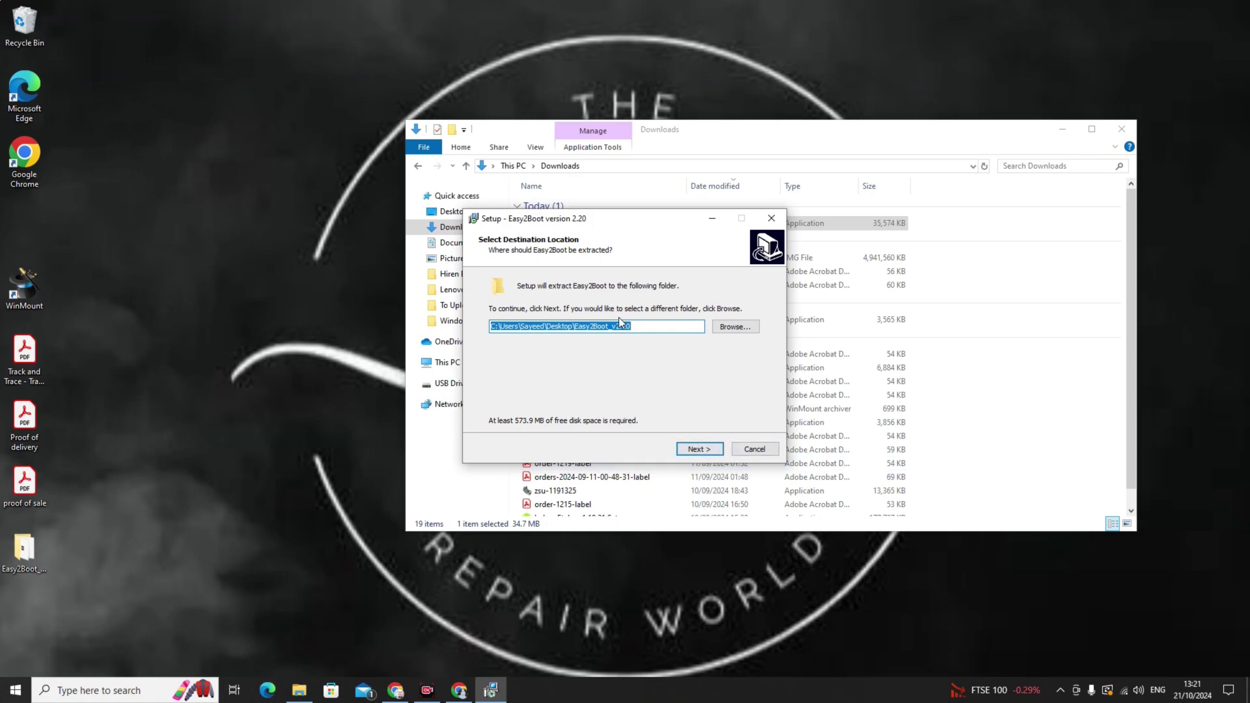
left_click(775, 216)
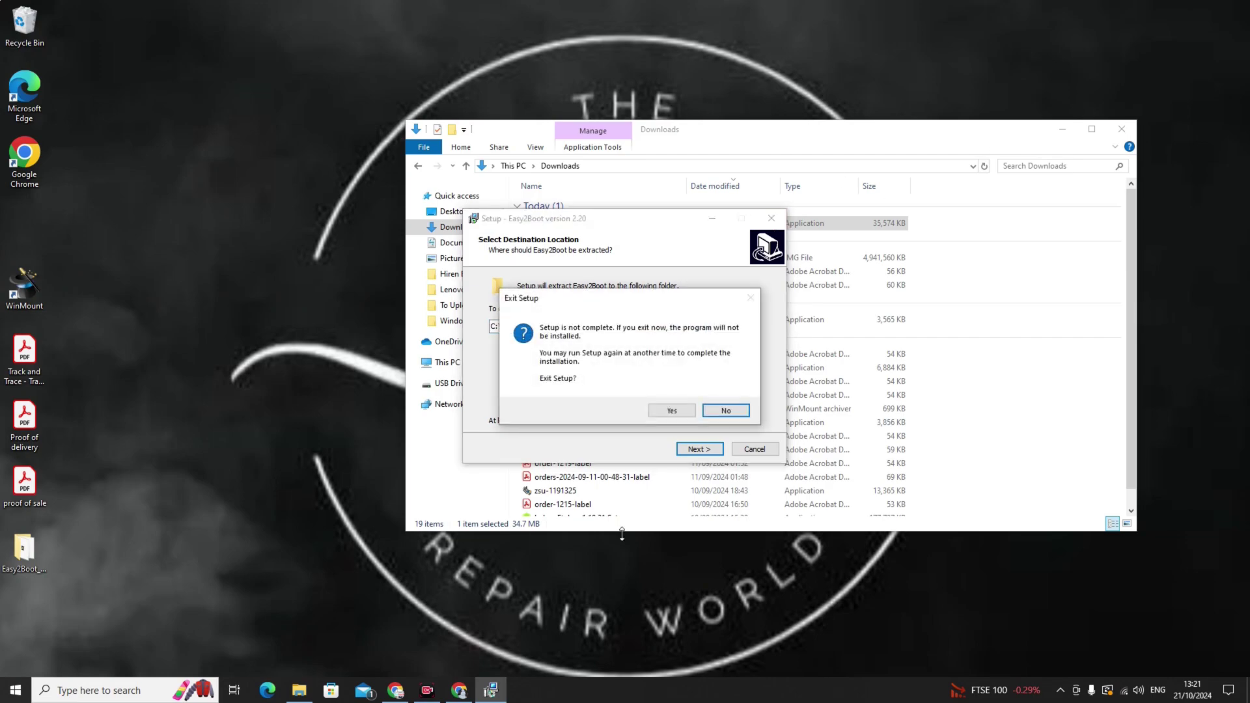
left_click(679, 414)
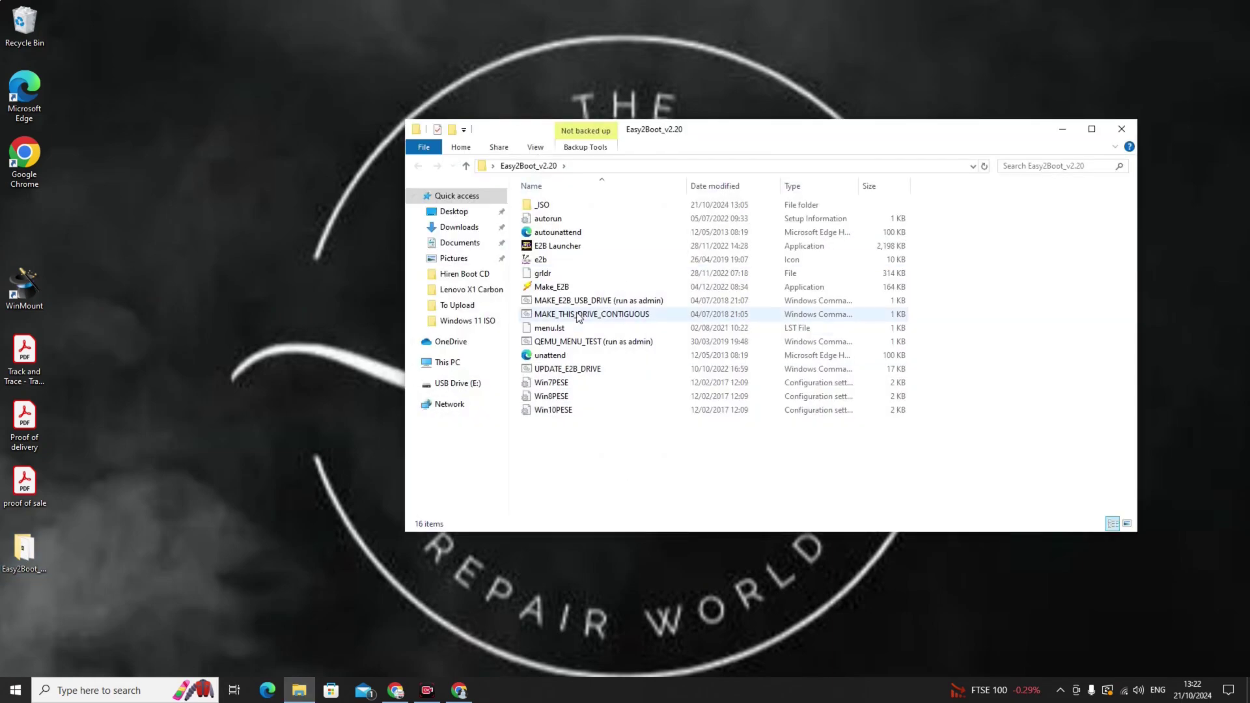
- Run Make_E2B as administrator, target the 14GiB drive 2 with English (UK kbd), and start building
right_click(559, 287)
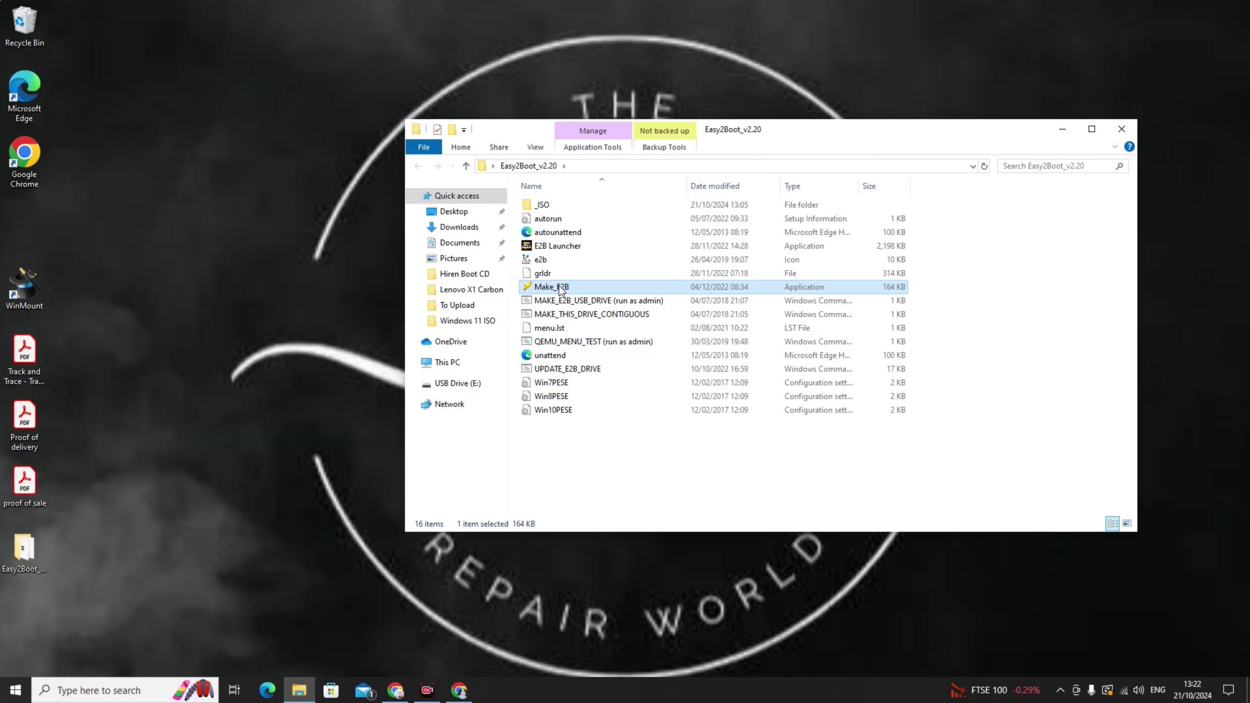
left_click(586, 311)
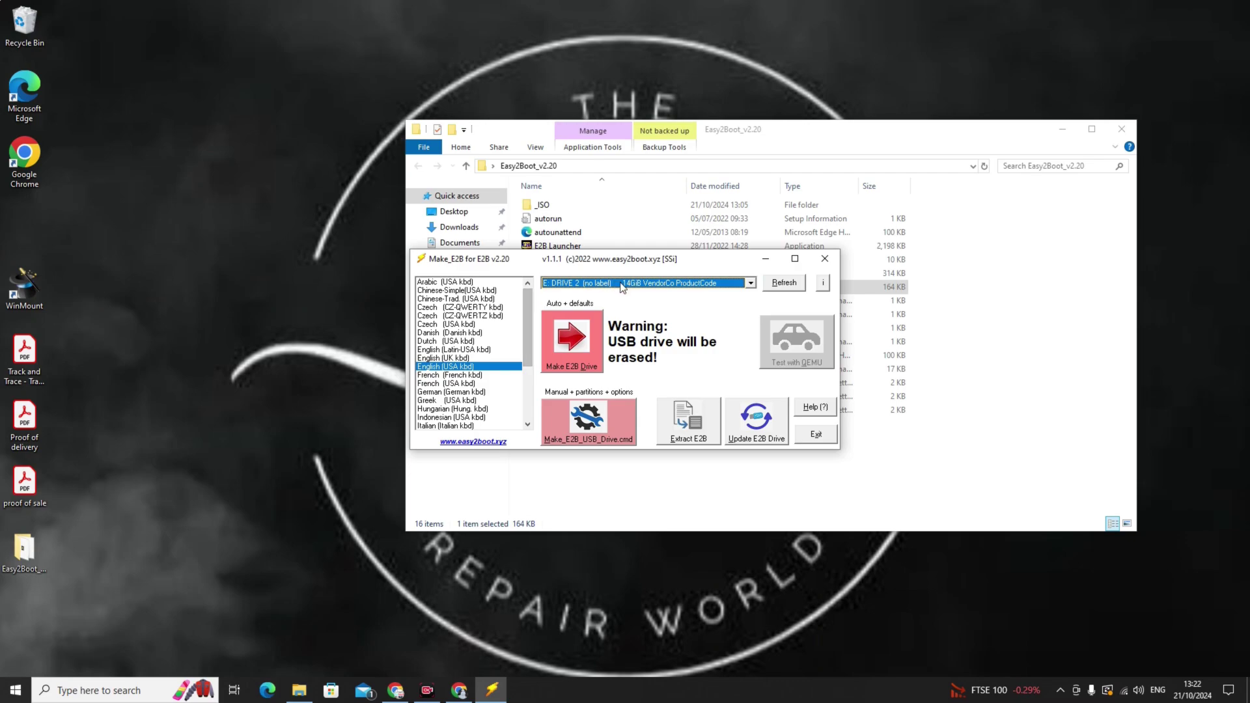
left_click(651, 286)
left_click(751, 284)
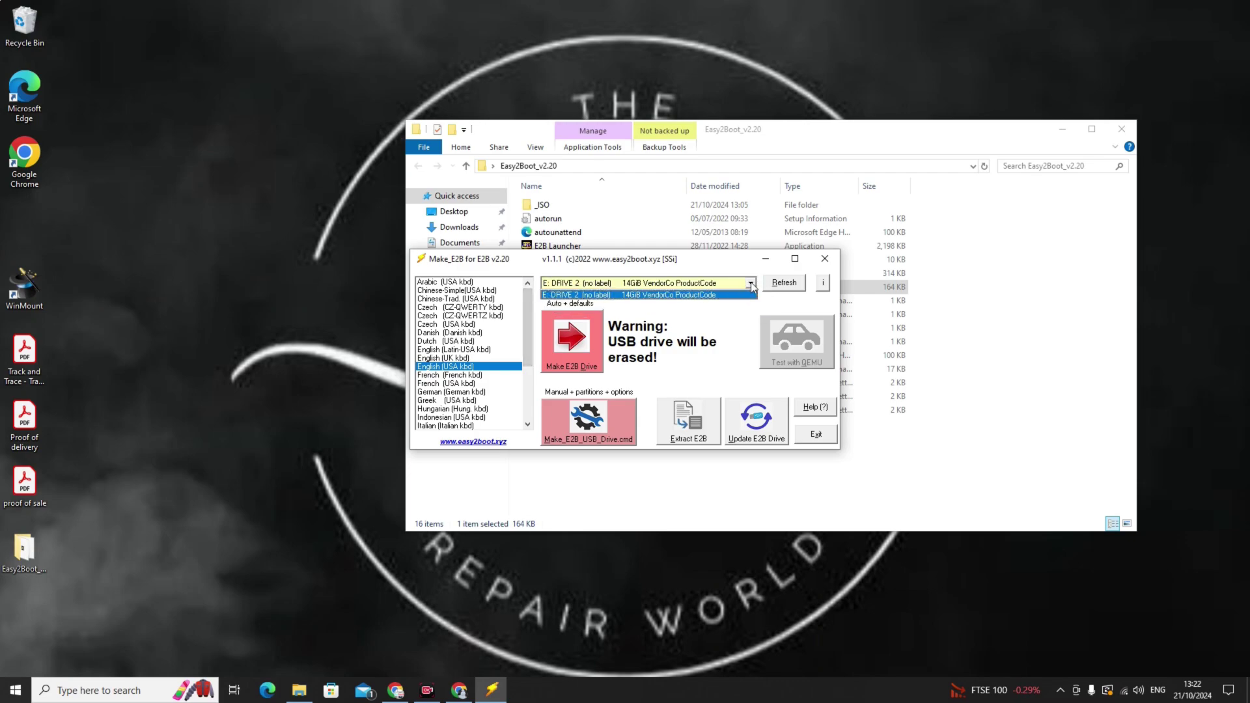
left_click(668, 293)
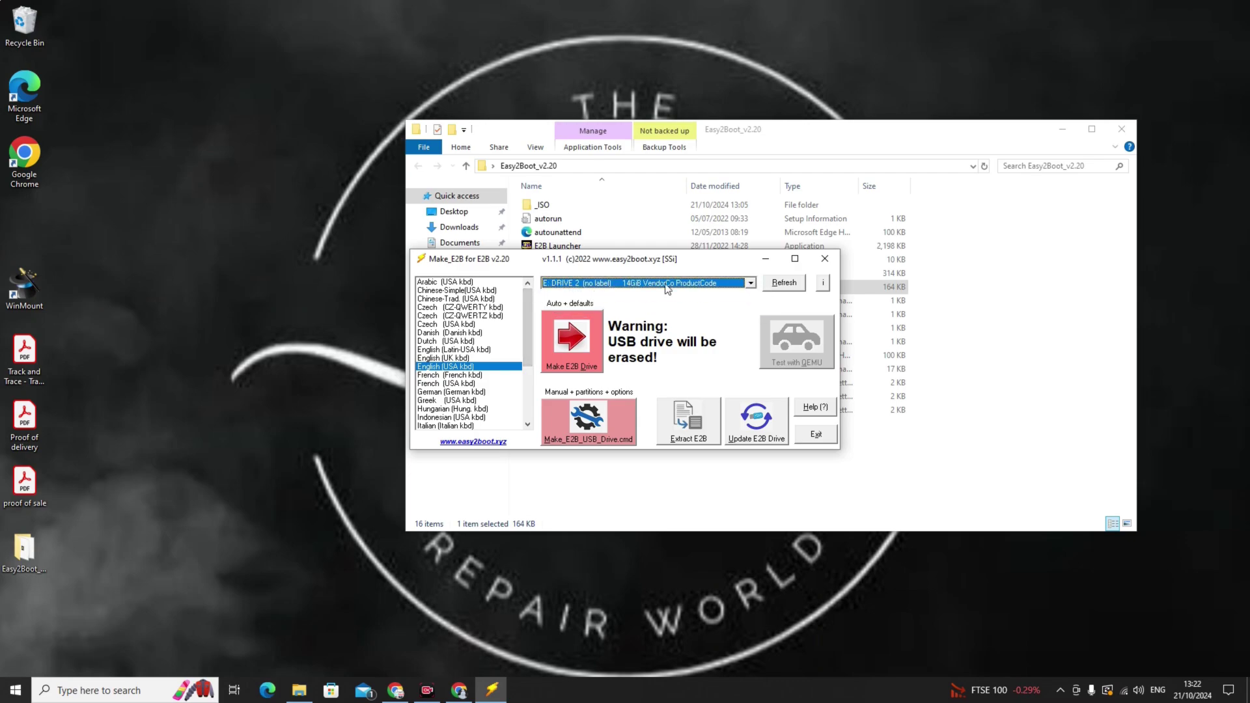
left_click(446, 358)
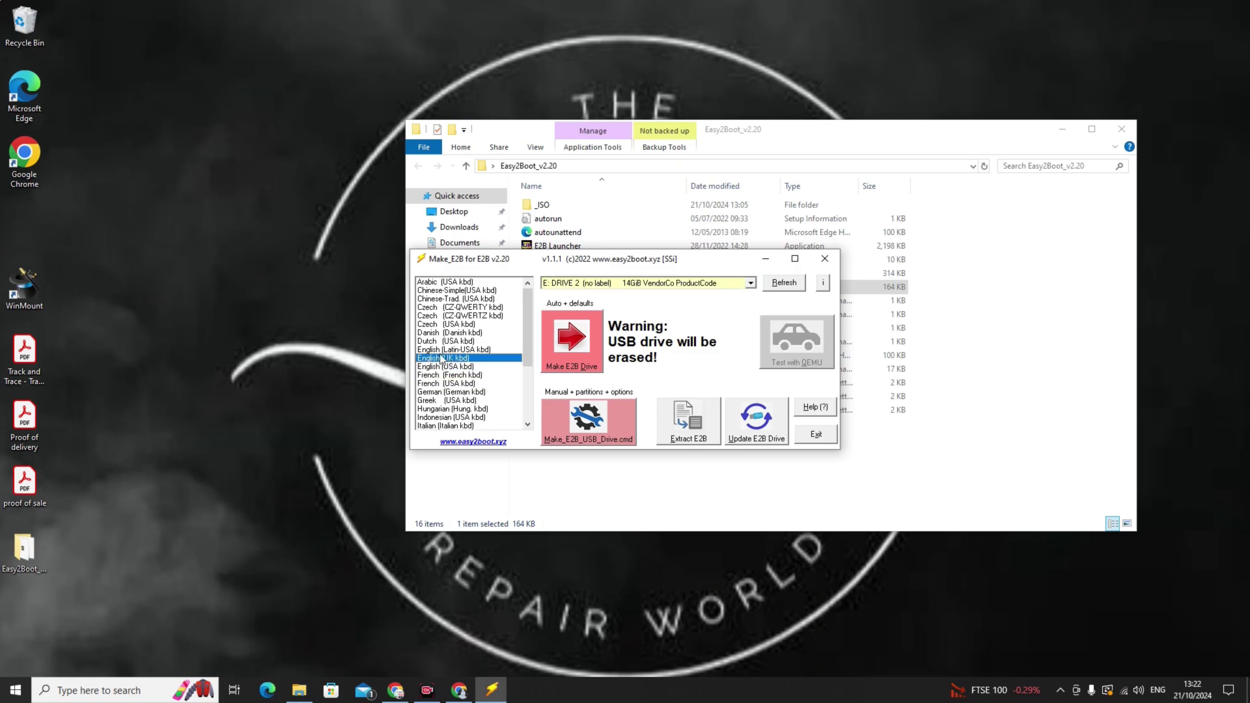
left_click(583, 344)
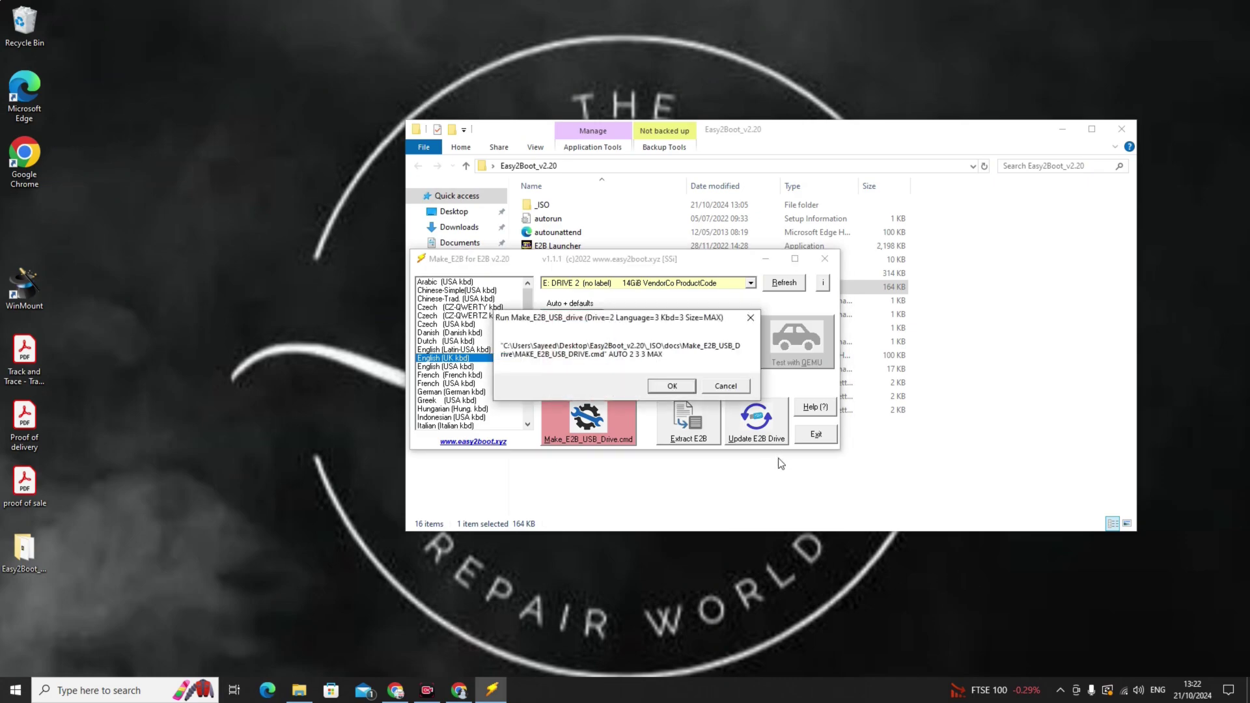
- Confirm the Run Make_E2B_USB_drive dialog and move the console window higher on screen
left_click(677, 390)
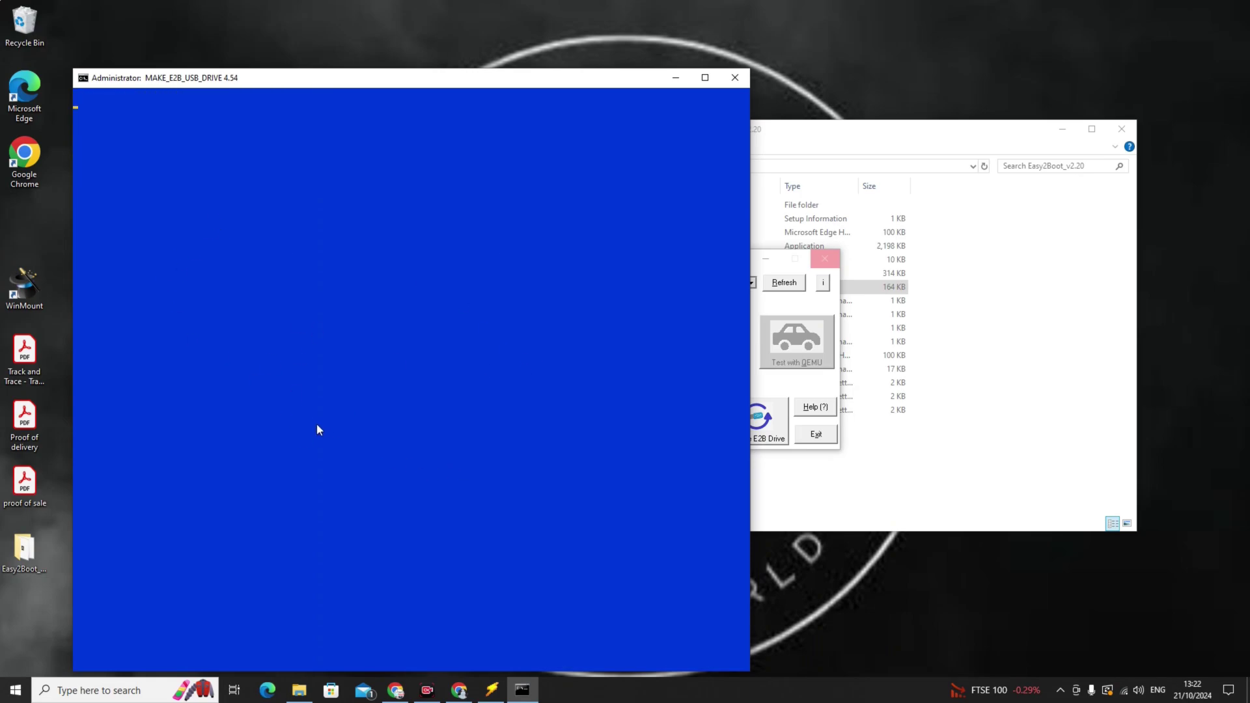
left_click_drag(464, 86, 461, 41)
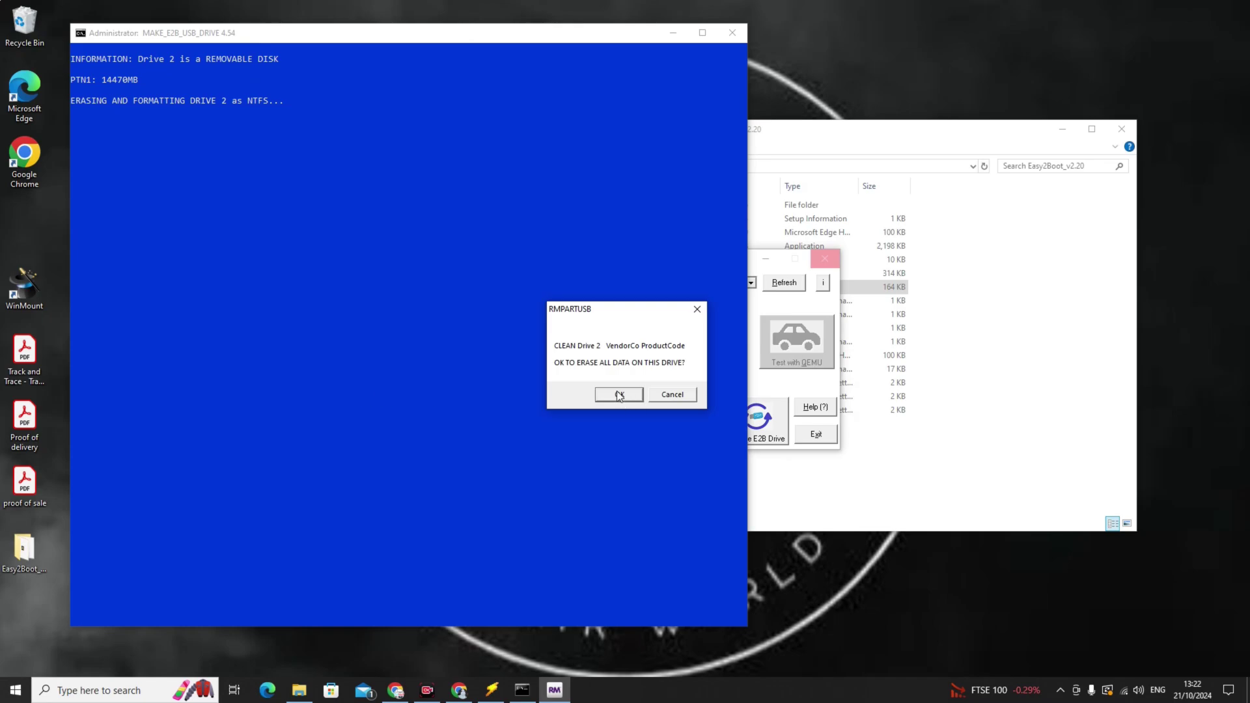
- Approve the RMPARTUSB prompt to erase all data on drive 2
left_click(619, 395)
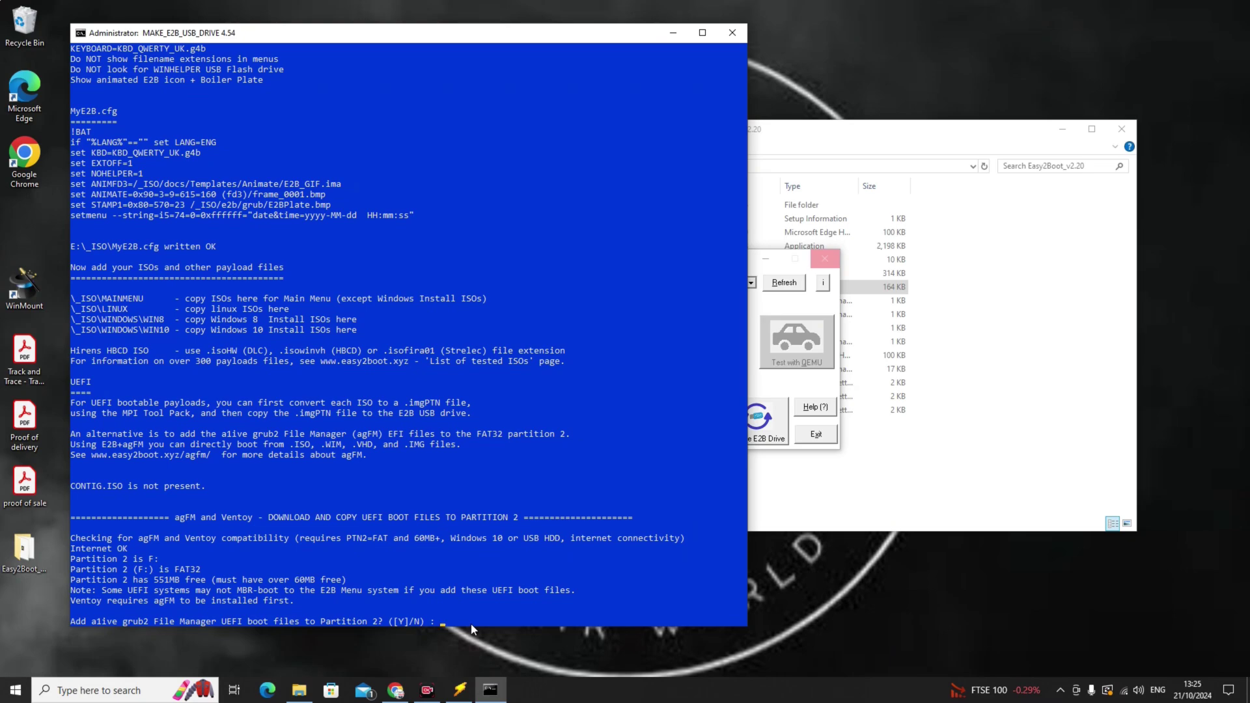
type("n")
- Decline the a1ive grub2 UEFI boot files and continue past the finished message
key("Return")
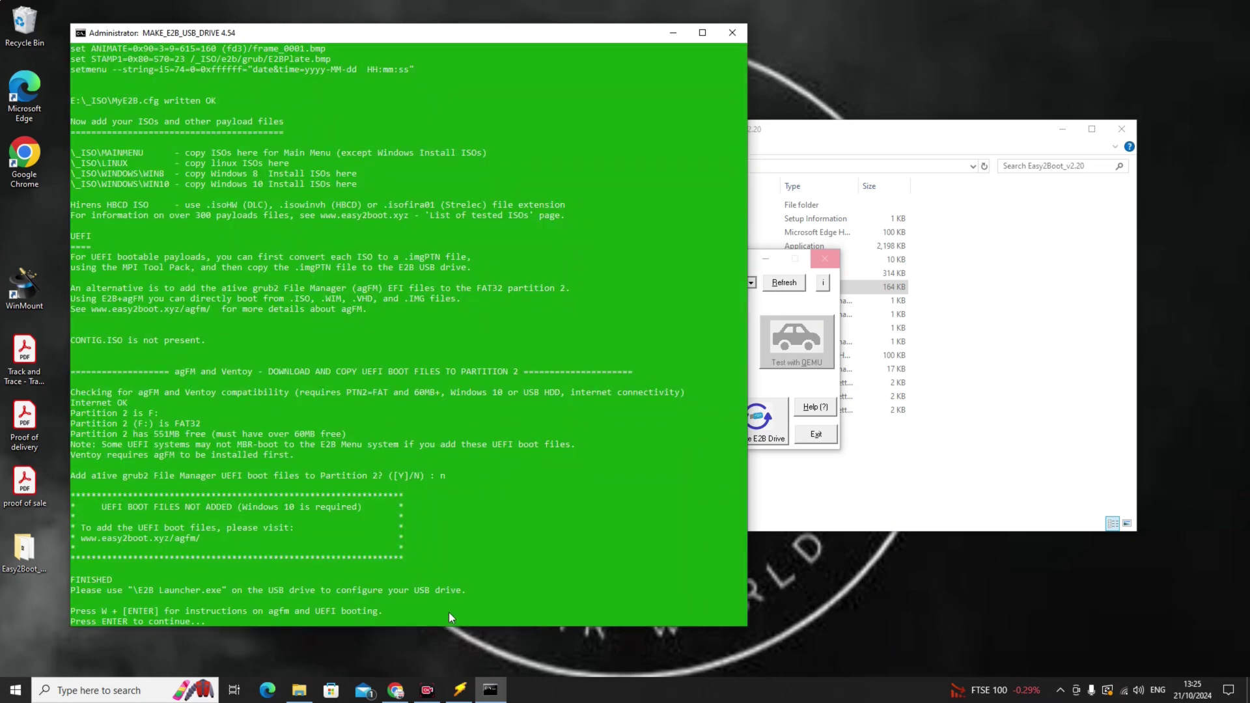
key("Return")
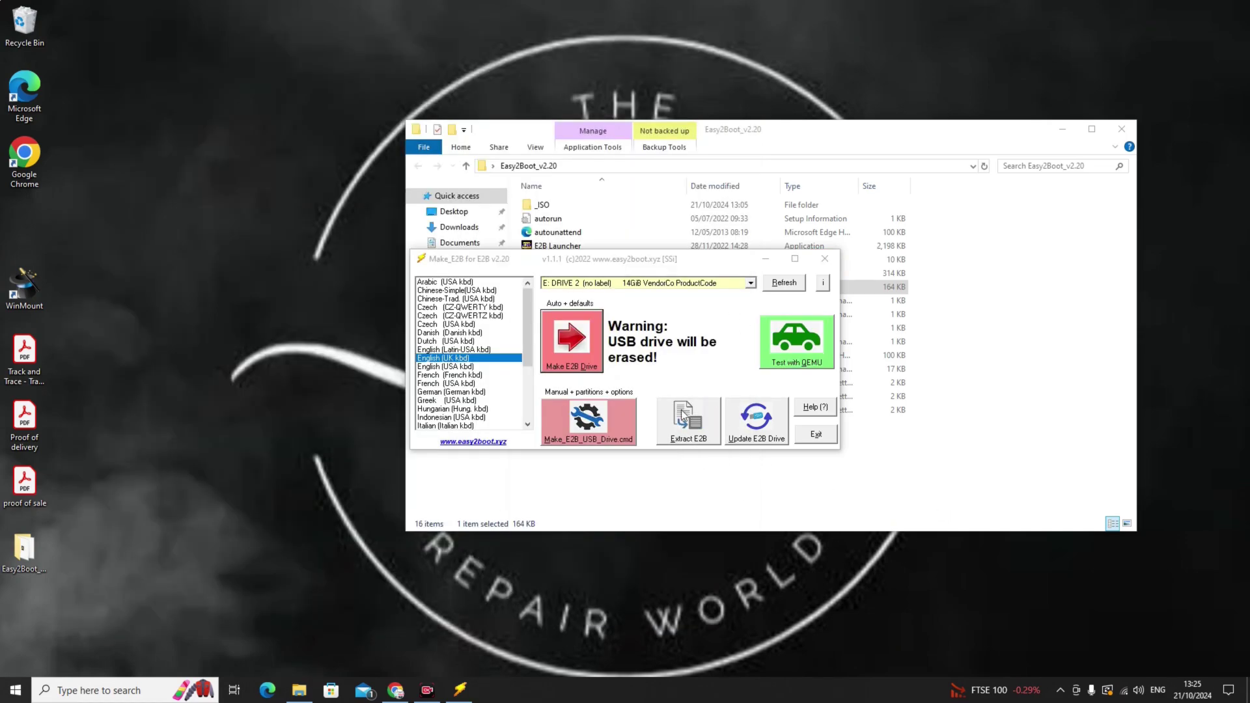
- Close Make_E2B and browse from This PC to USB Drive (E:)\_ISO\WINDOWS\WIN7
left_click(826, 260)
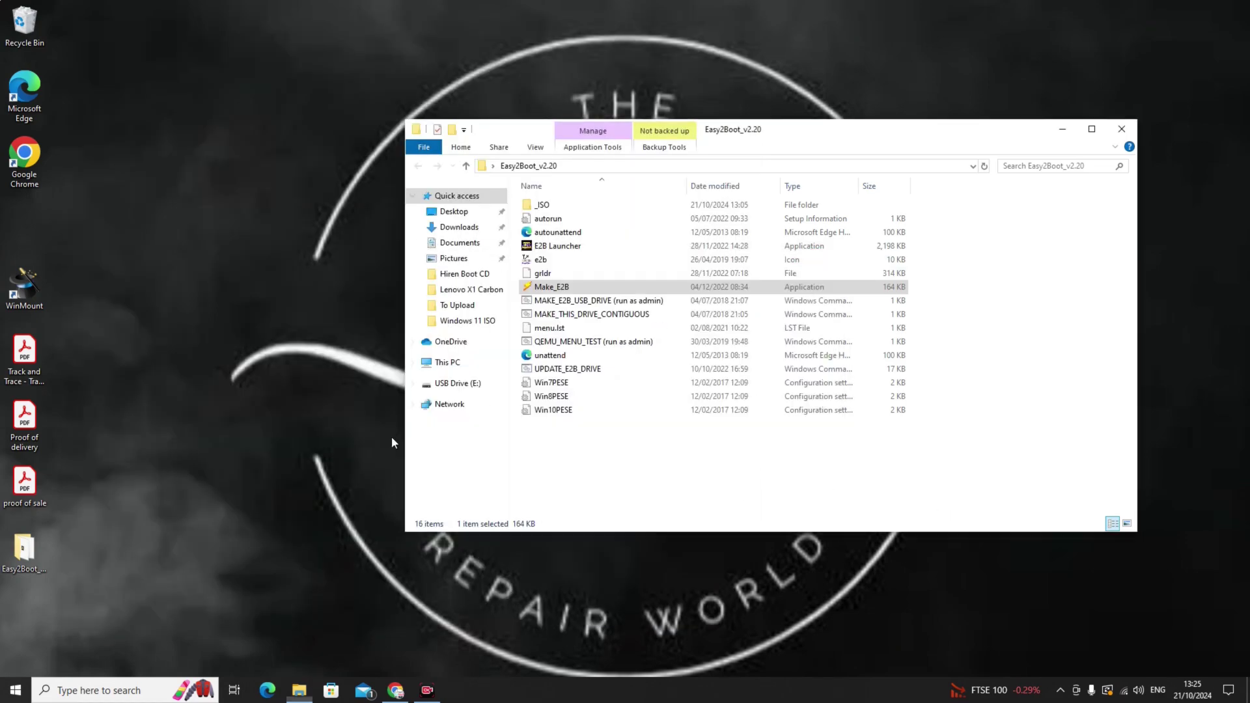
left_click(442, 364)
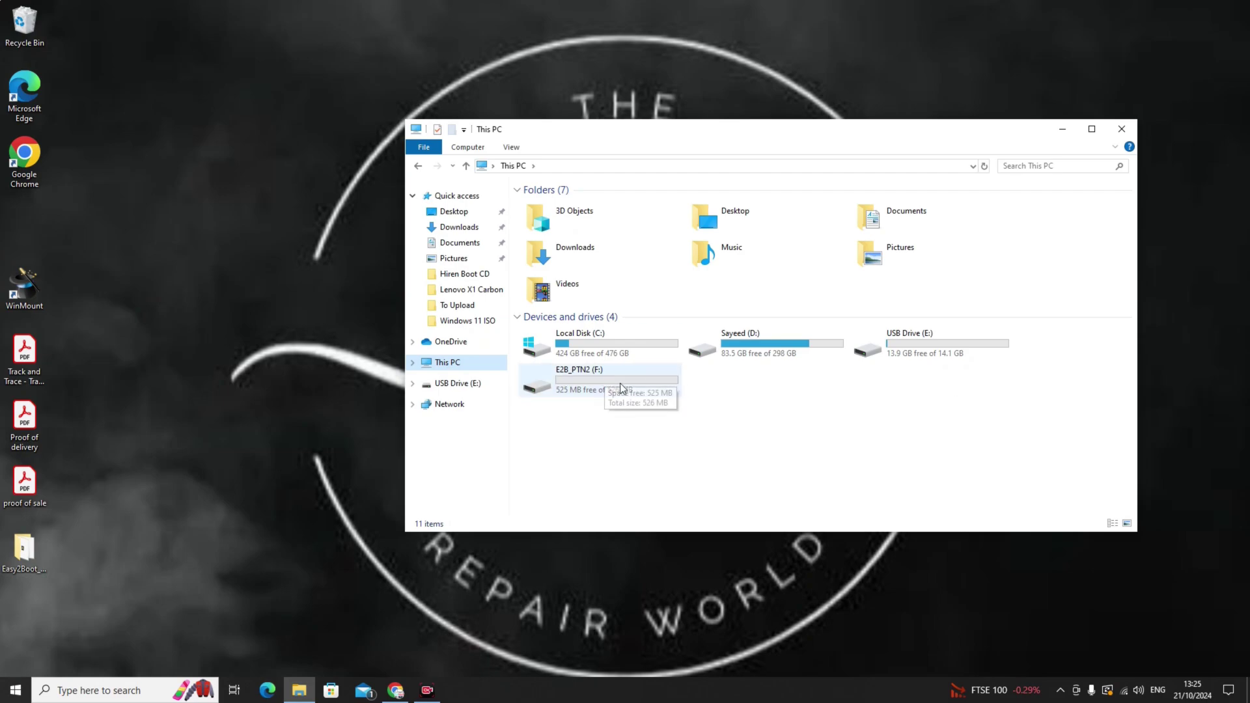
mouse_move(933, 347)
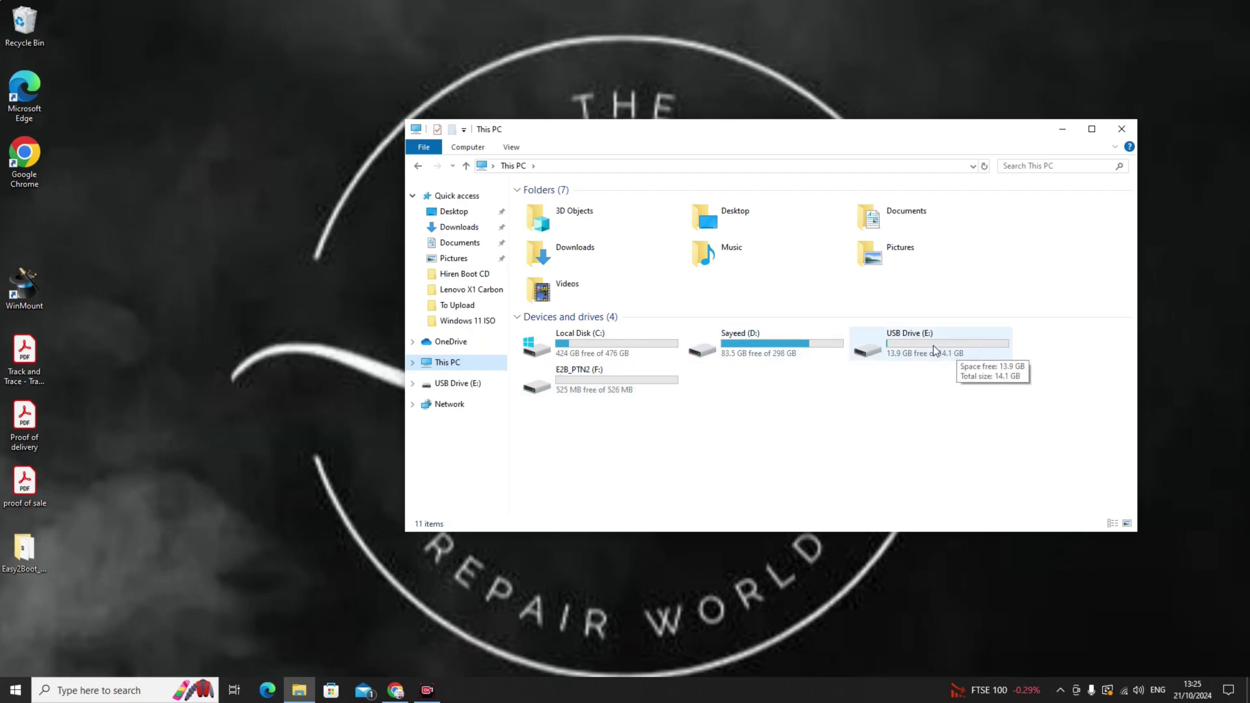
double_click(901, 353)
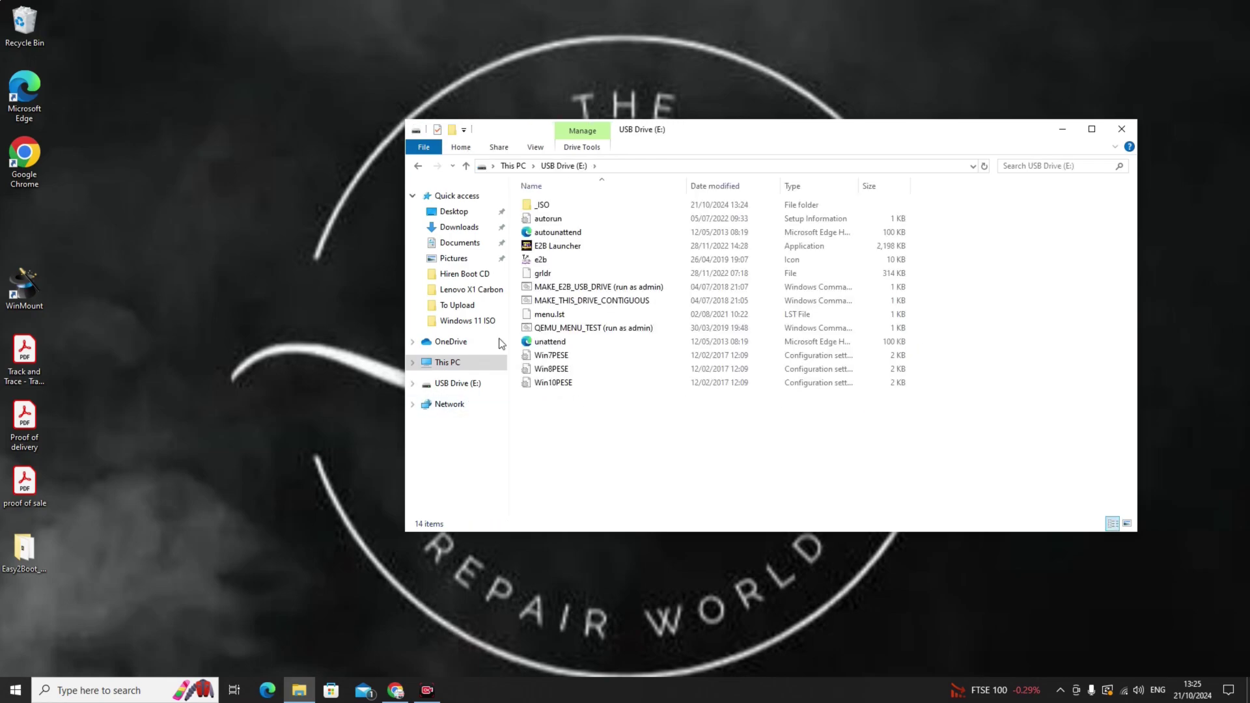
double_click(552, 208)
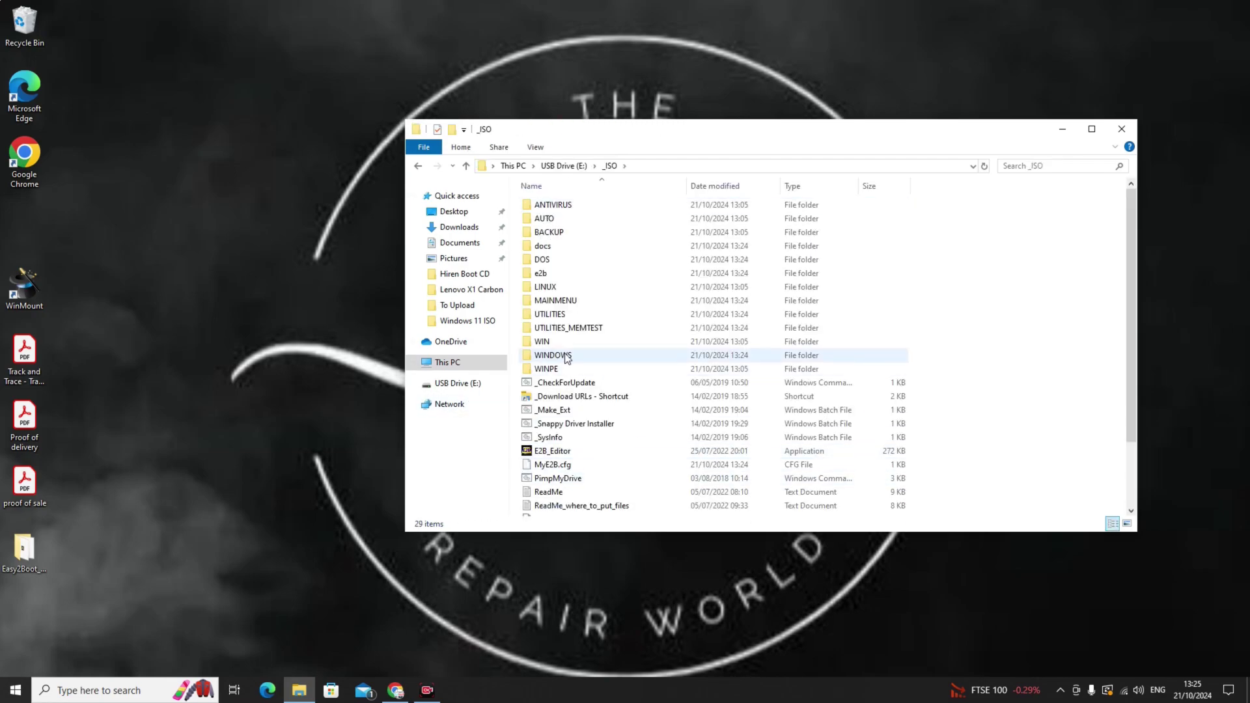
double_click(552, 356)
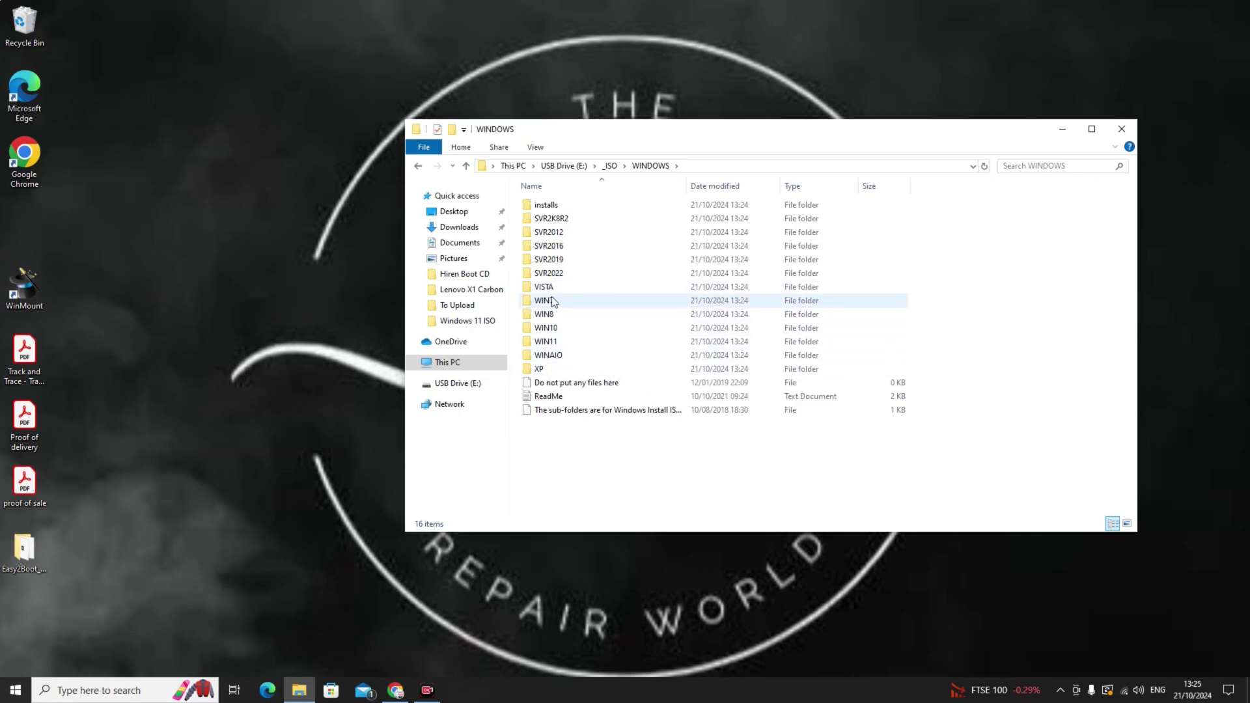
double_click(575, 304)
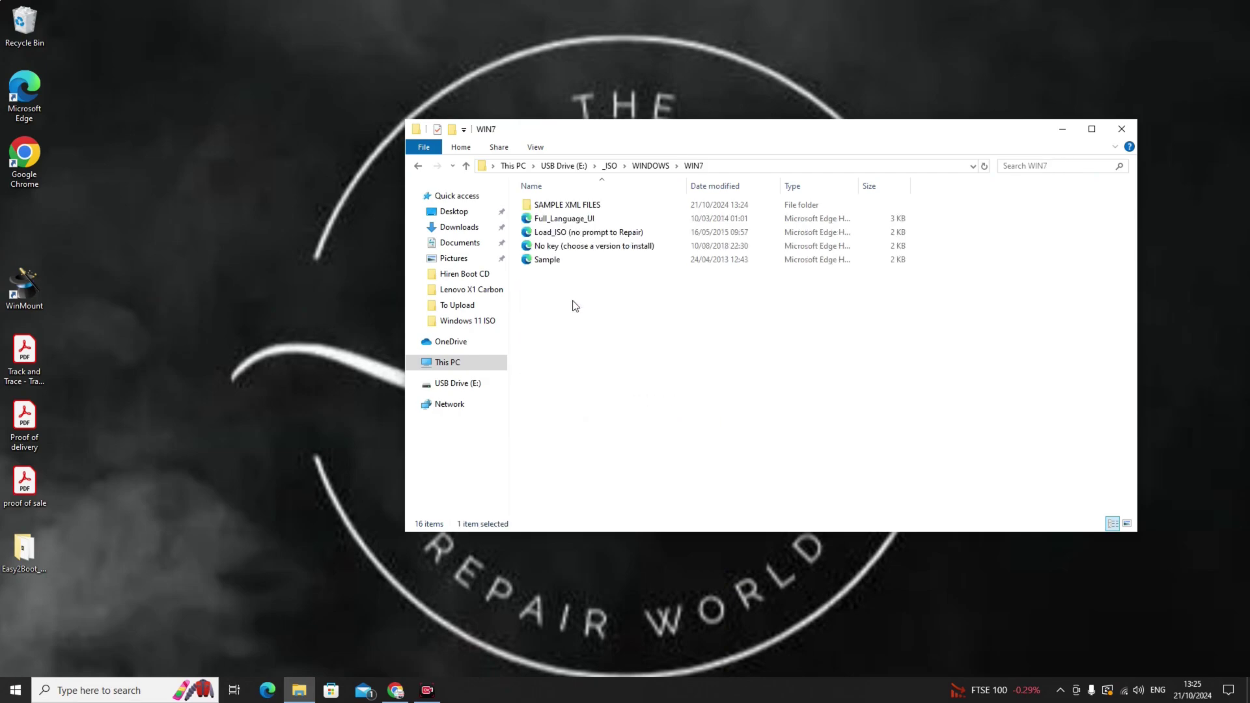
- Copy the three Windows 7 ISO files from the D:\Windows 7 folder
left_click(452, 363)
double_click(784, 345)
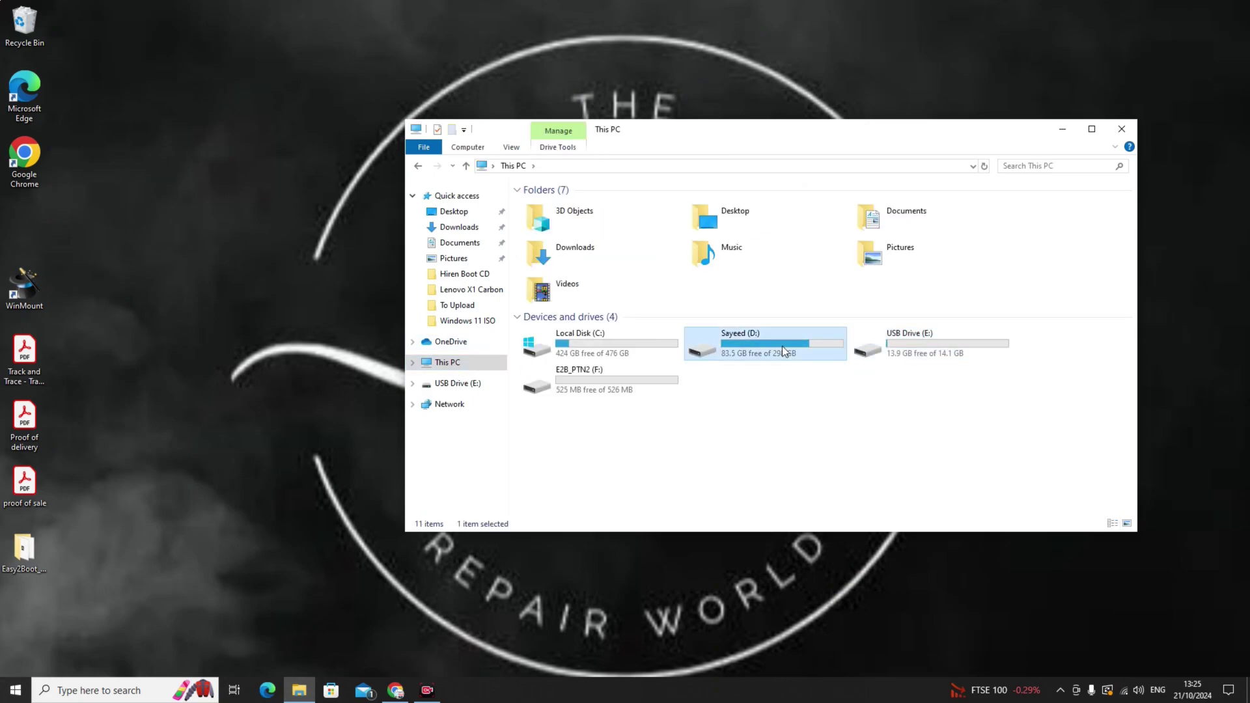
double_click(956, 404)
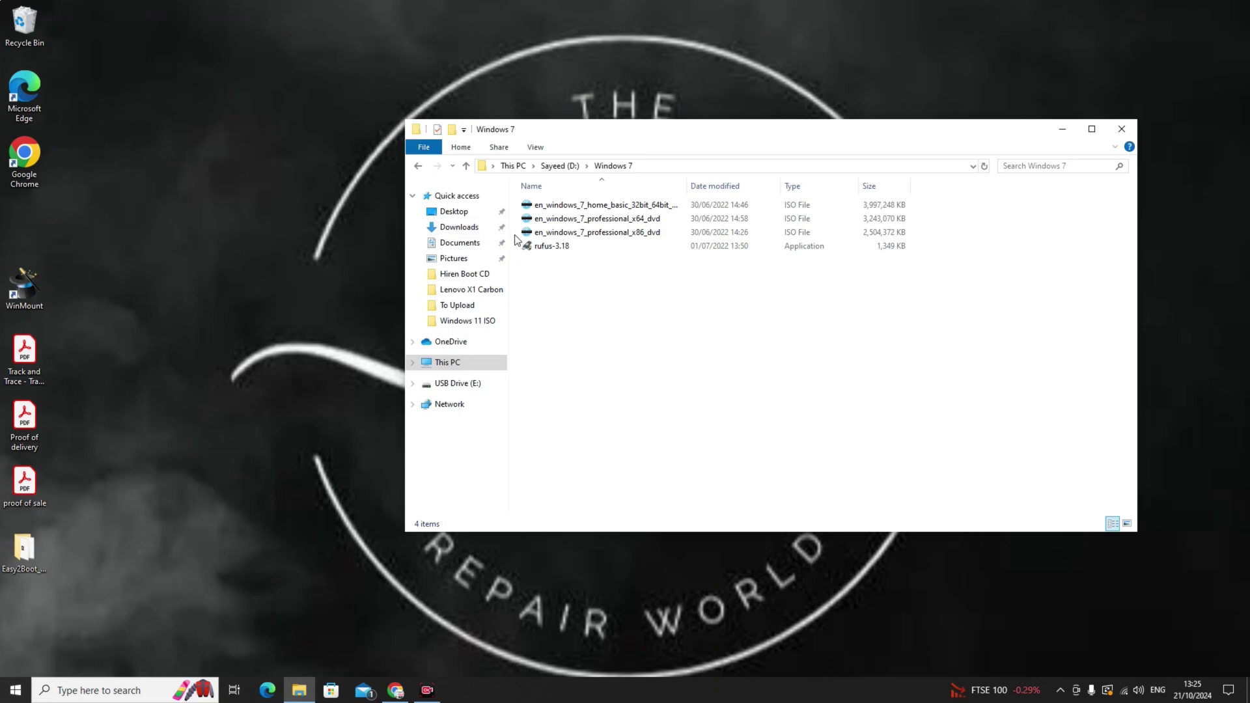
left_click_drag(517, 239, 556, 203)
right_click(556, 220)
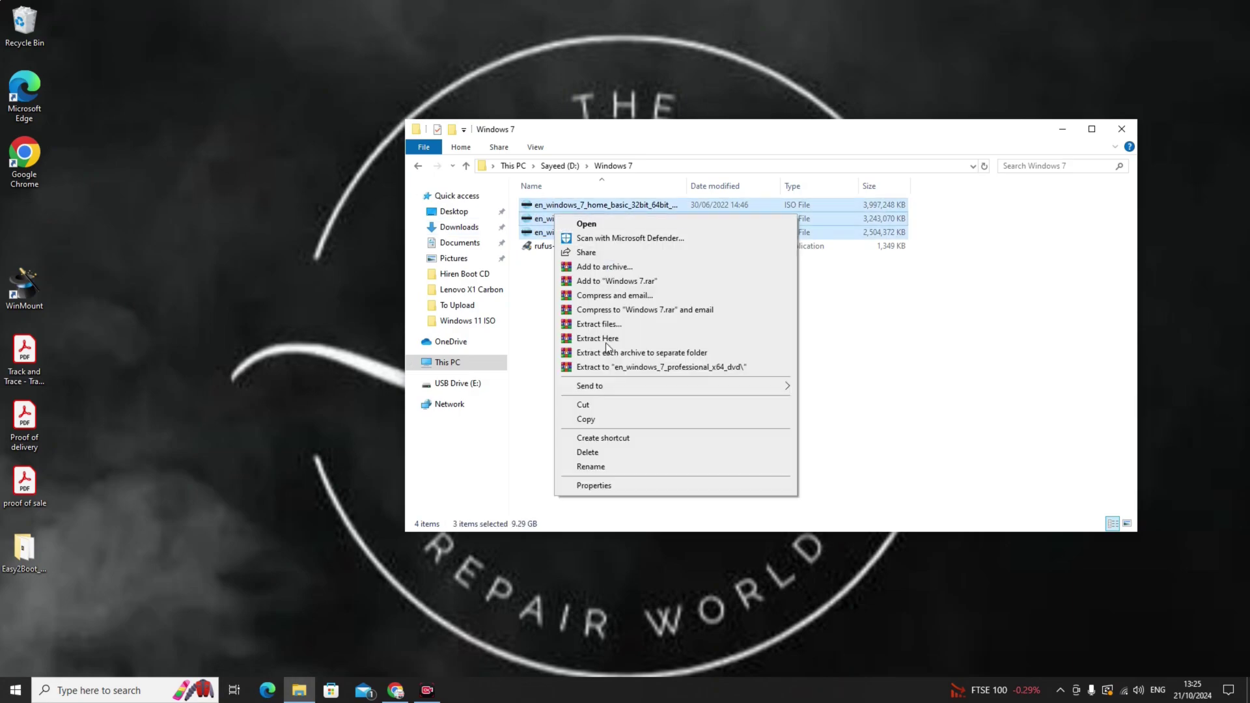
left_click(591, 420)
- Navigate to E:\_ISO\WINDOWS\WIN7 on the USB drive, after briefly checking the WIN folder
left_click(472, 384)
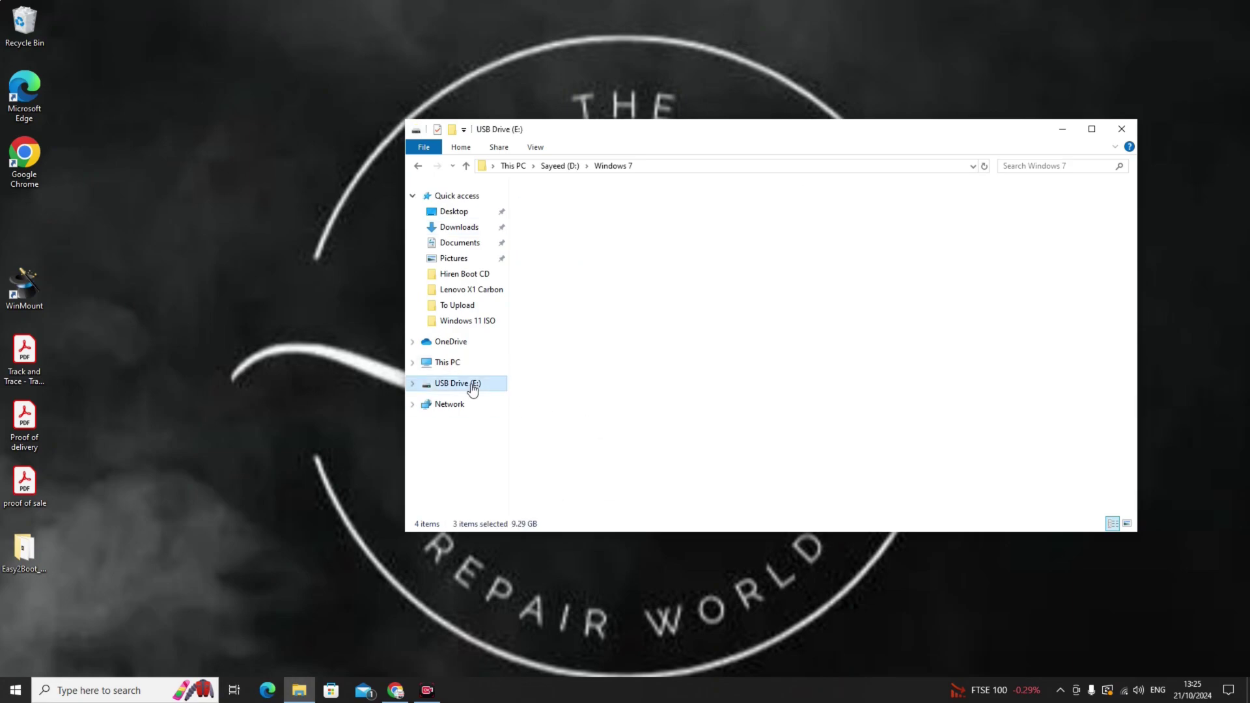
left_click(550, 209)
double_click(550, 208)
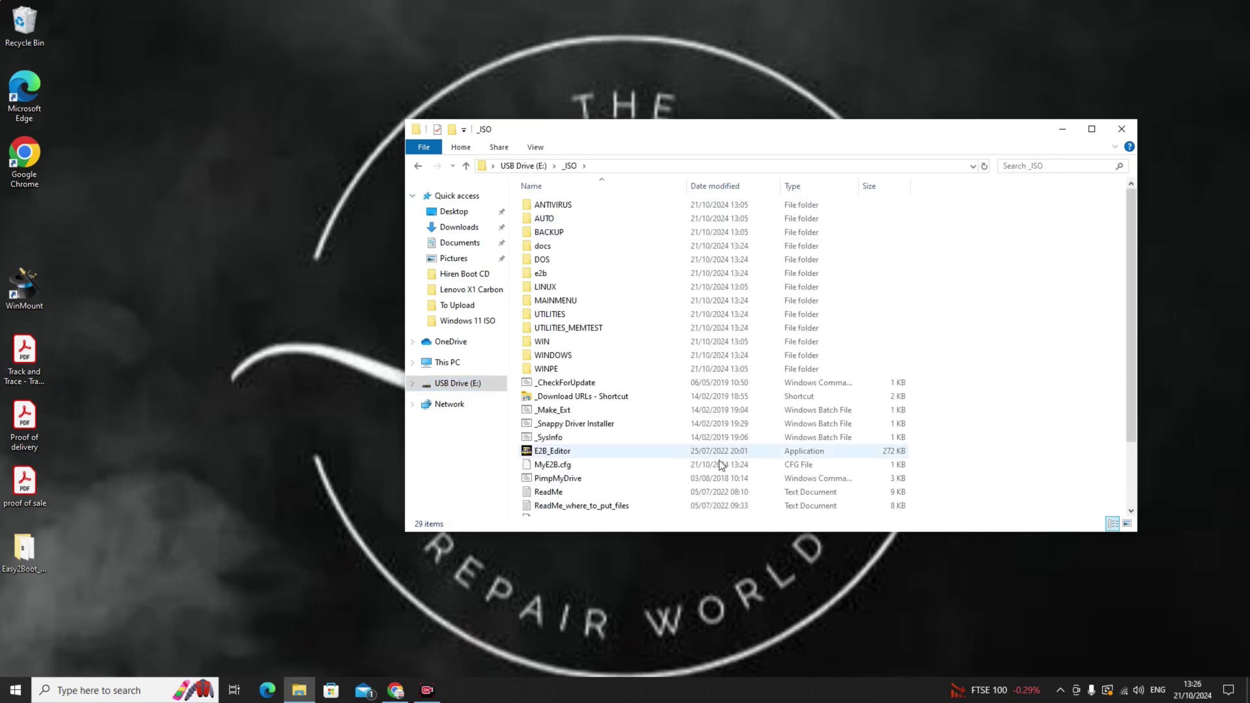
double_click(553, 355)
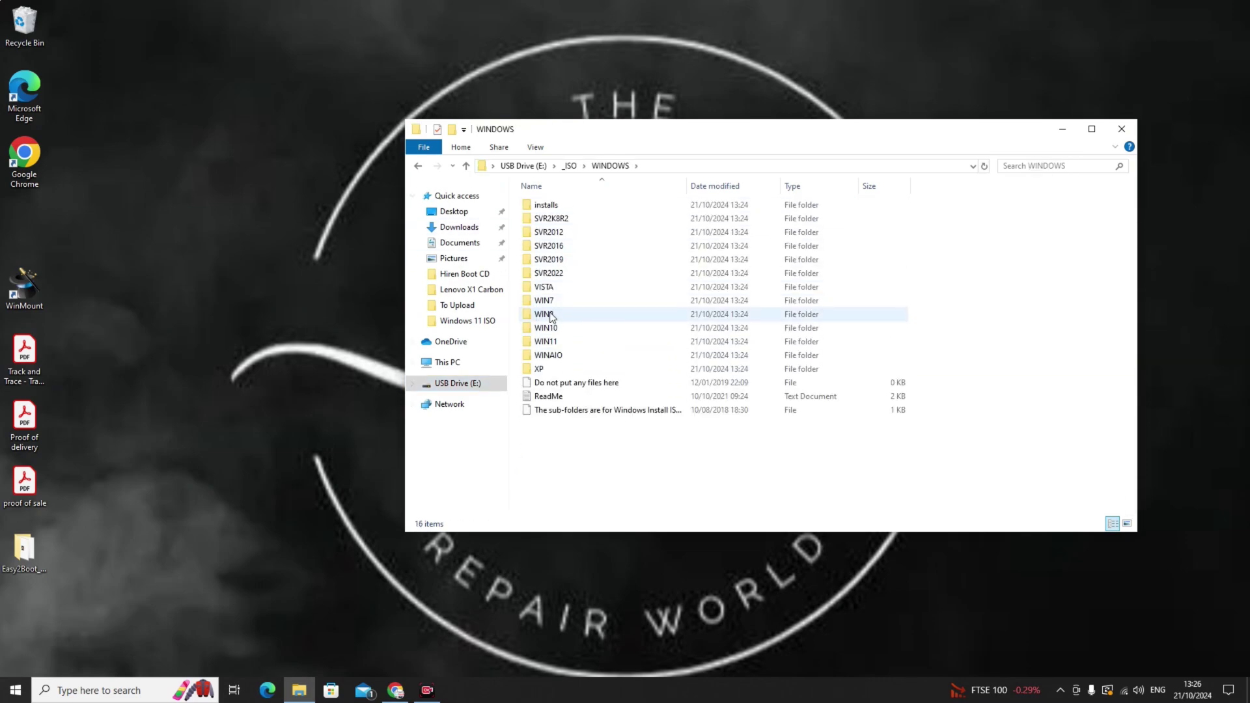
left_click(417, 165)
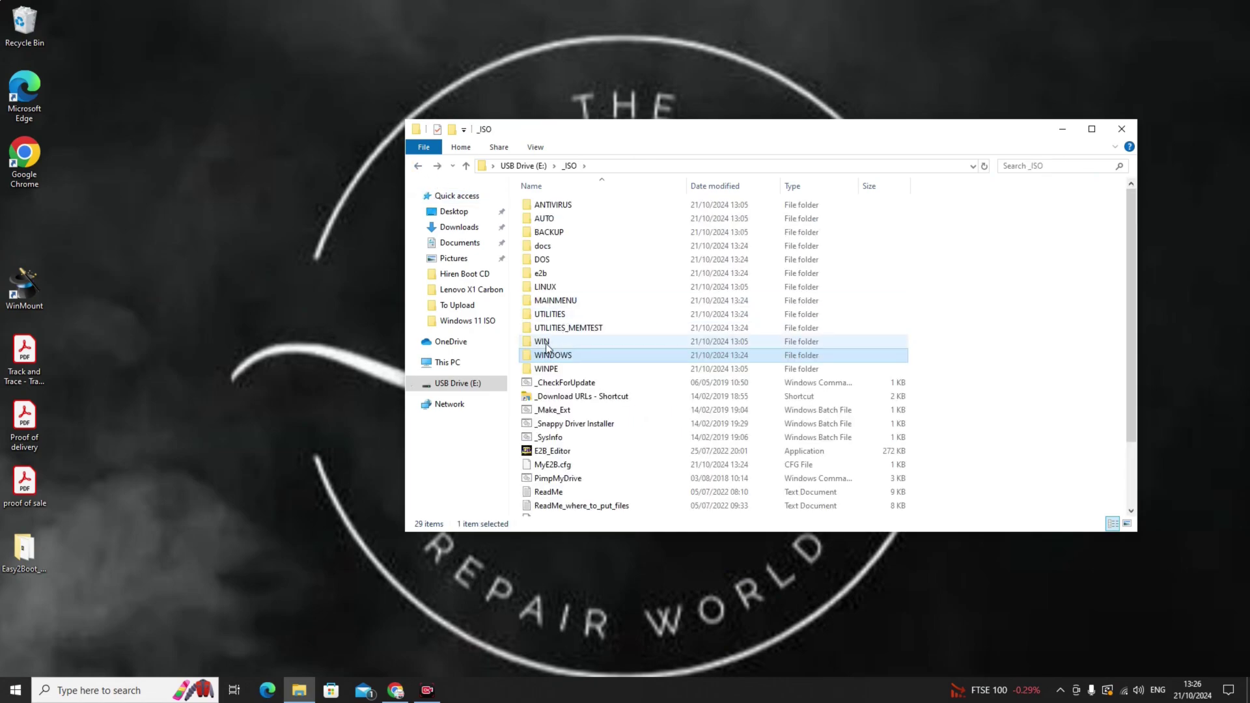
double_click(546, 342)
left_click(418, 172)
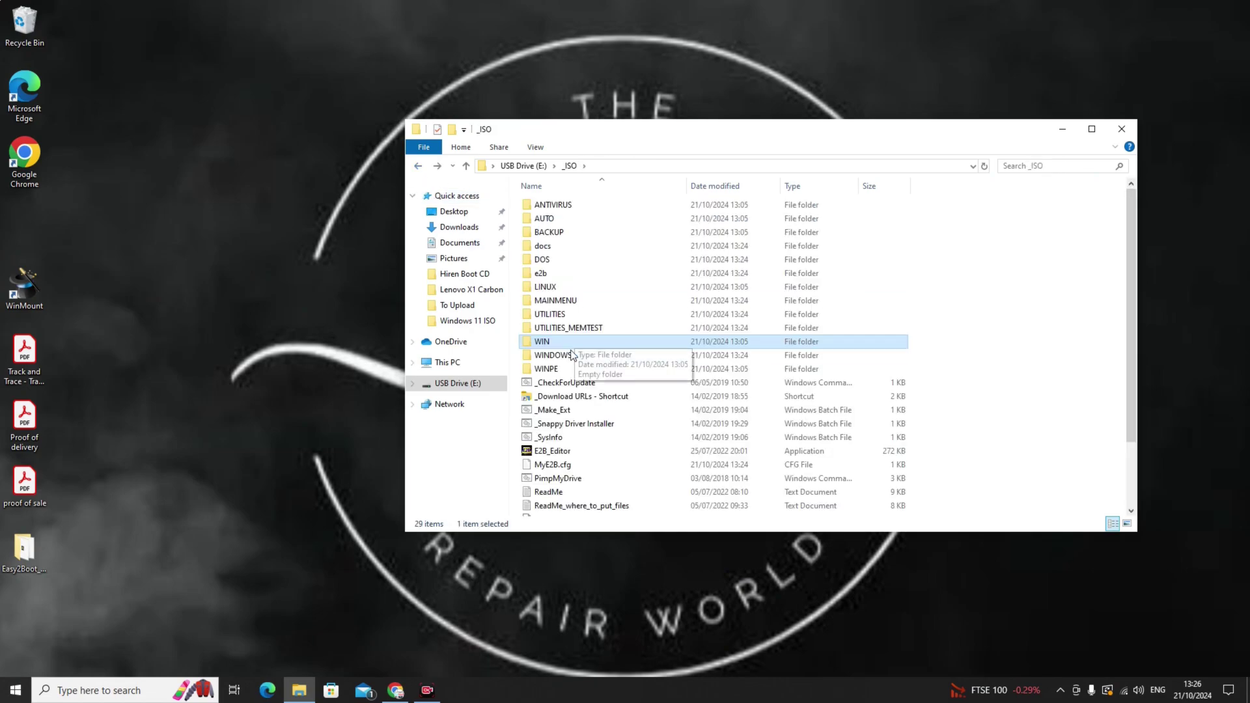
double_click(552, 355)
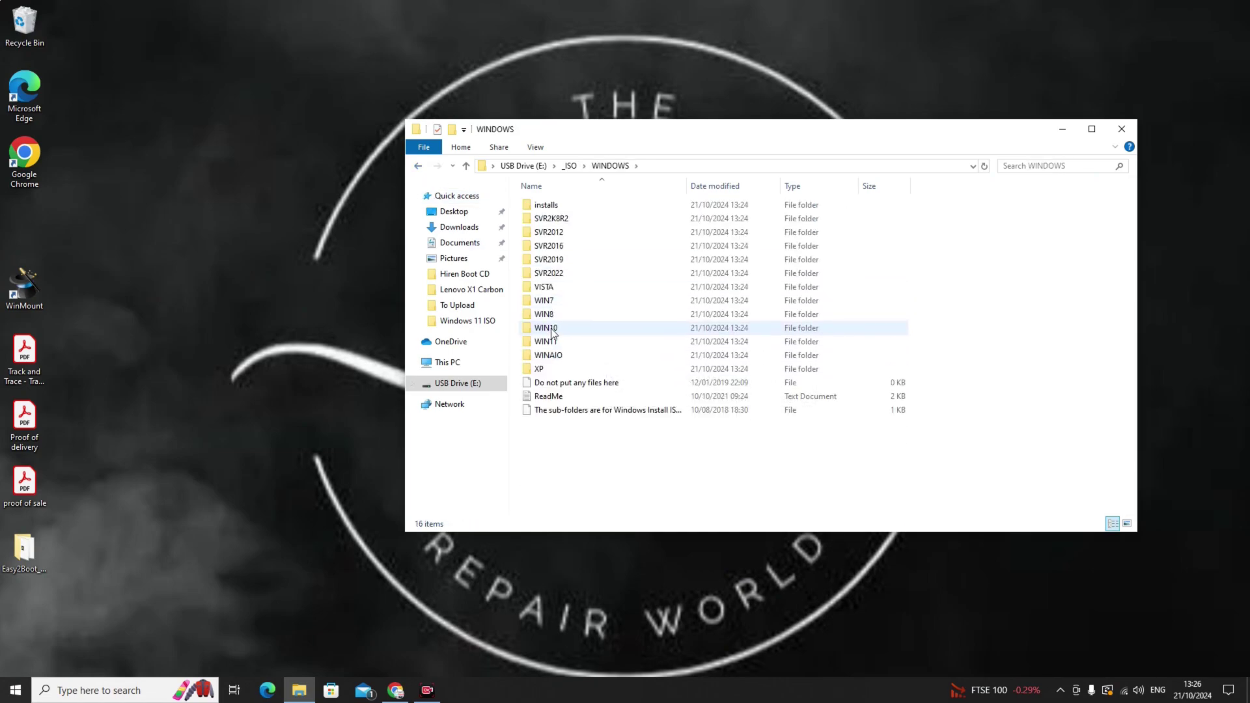
double_click(563, 301)
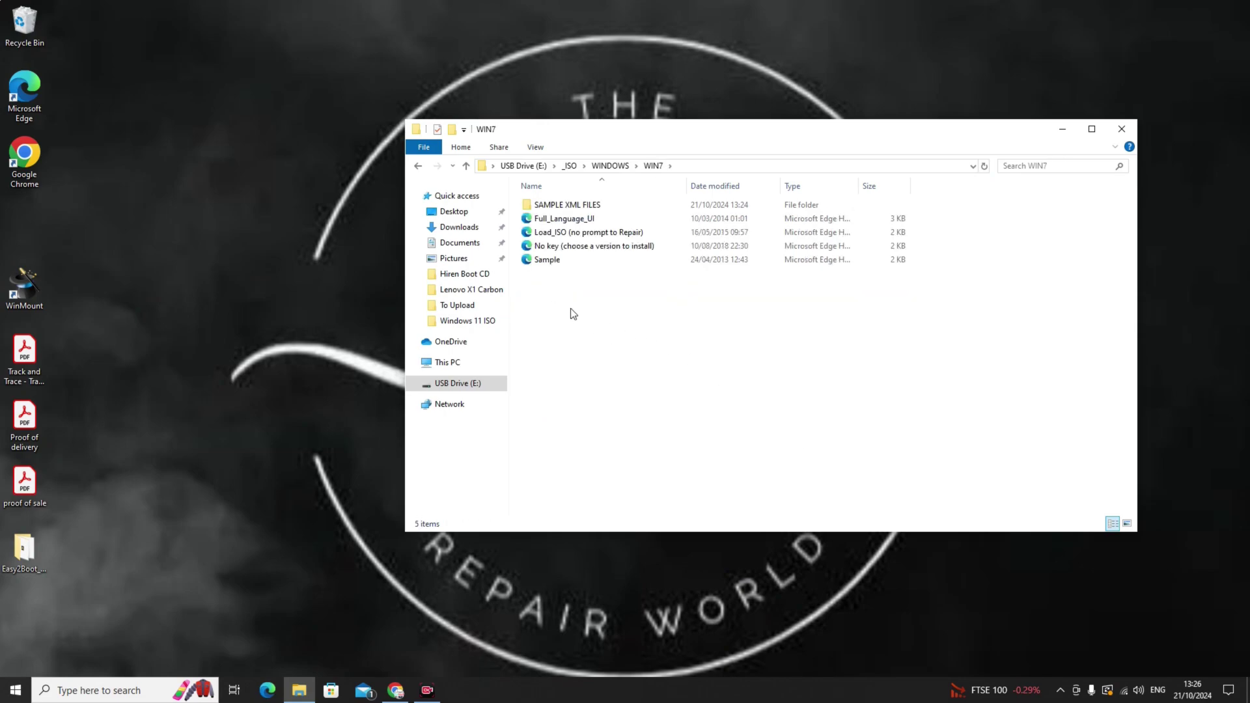
- Paste the three Windows 7 ISOs into WIN7, then go back to the USB drive root
right_click(572, 309)
left_click(628, 390)
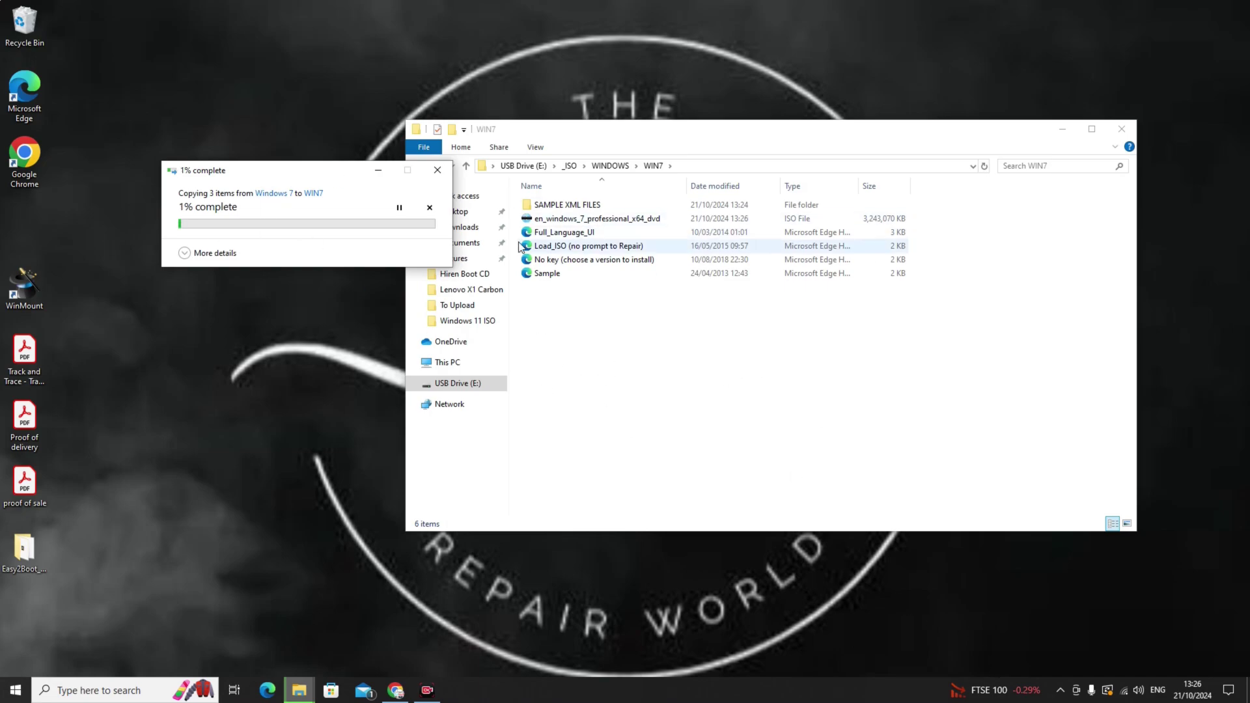
left_click(635, 134)
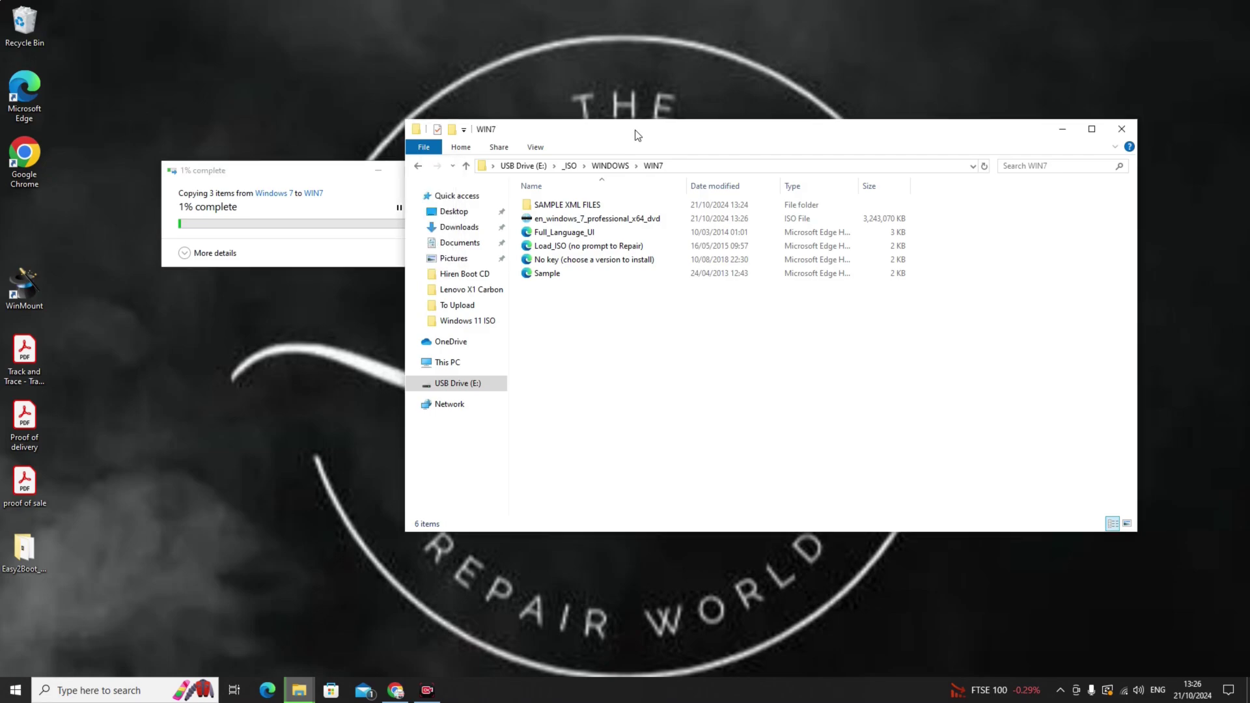
left_click(473, 386)
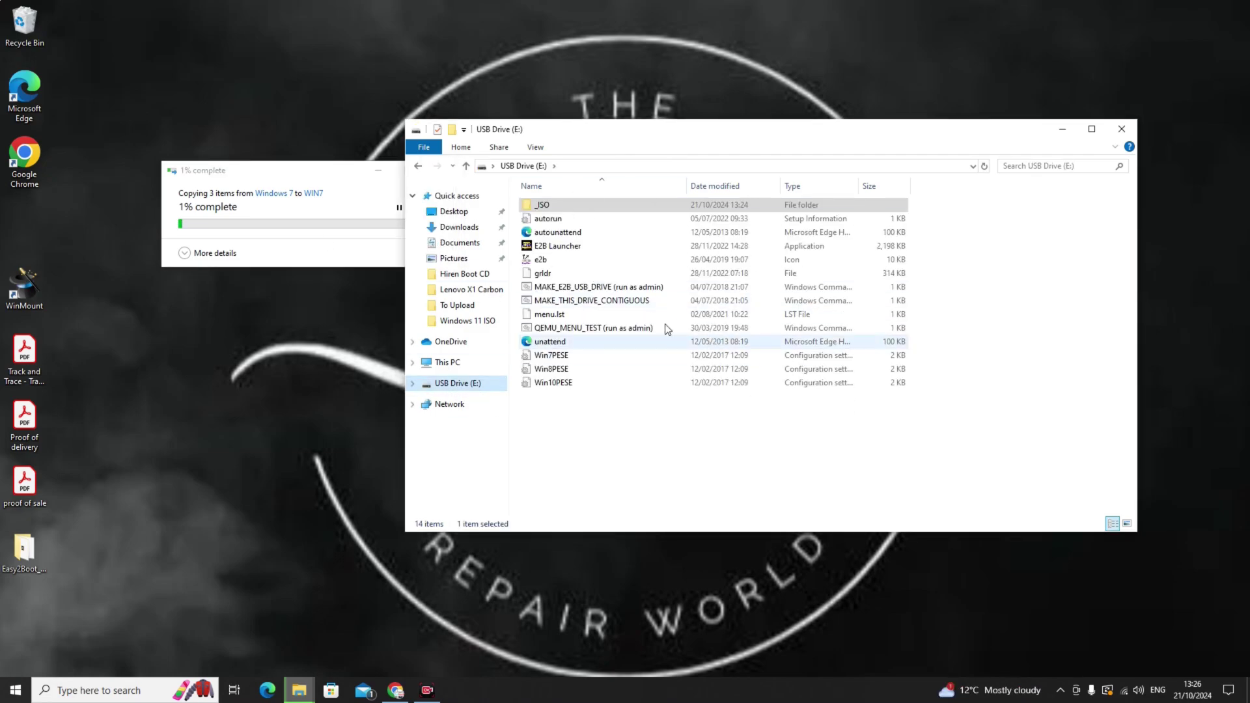
- Open D:\Windows 10 and bring up the context menu for the Windows 10 New ISO
left_click(462, 367)
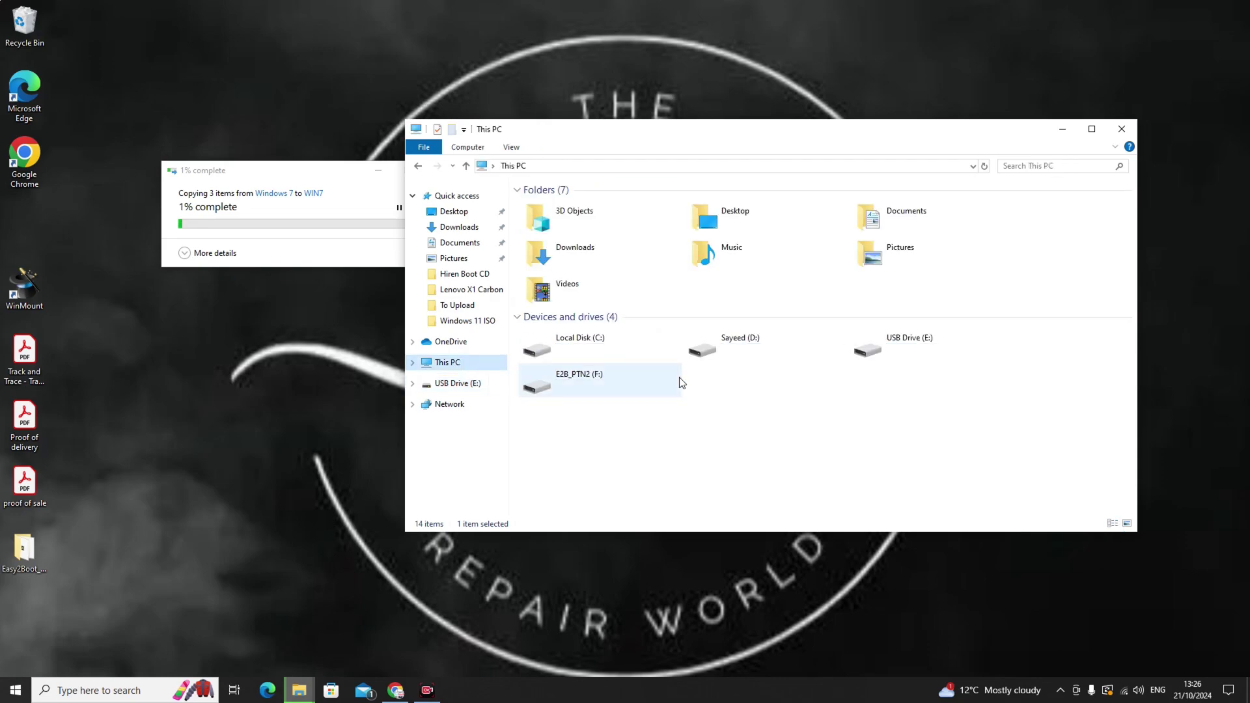
double_click(782, 349)
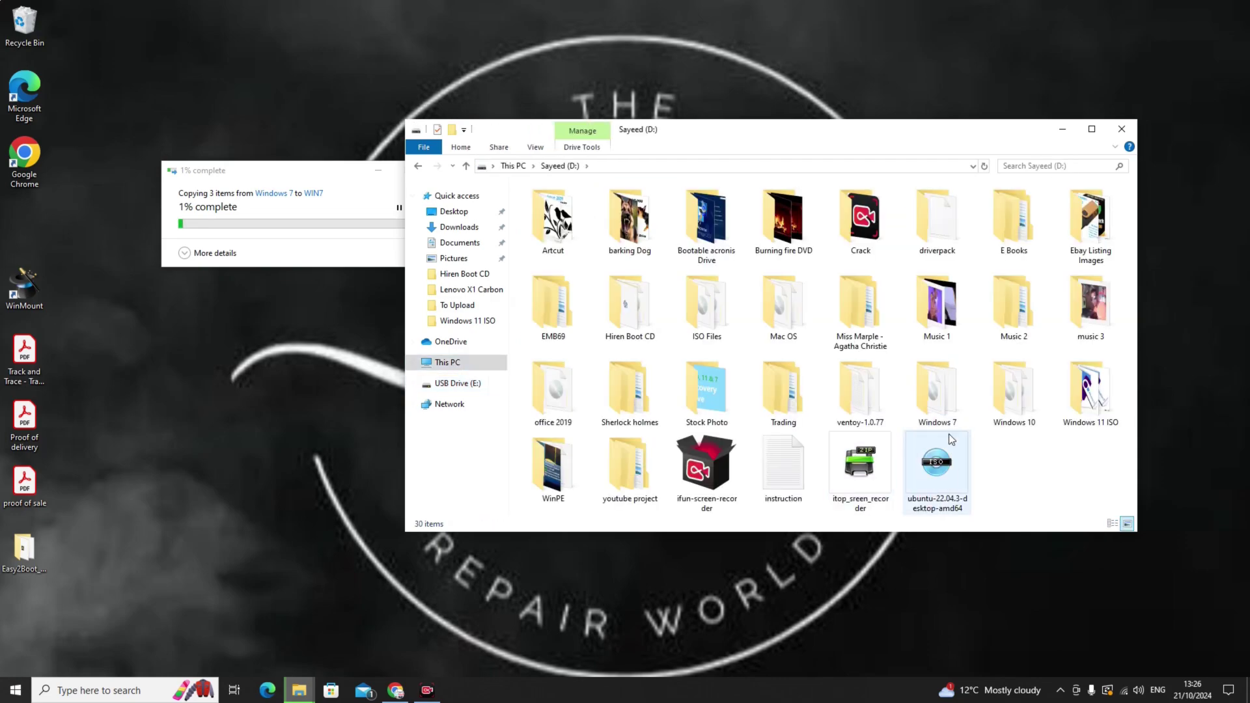
double_click(1020, 399)
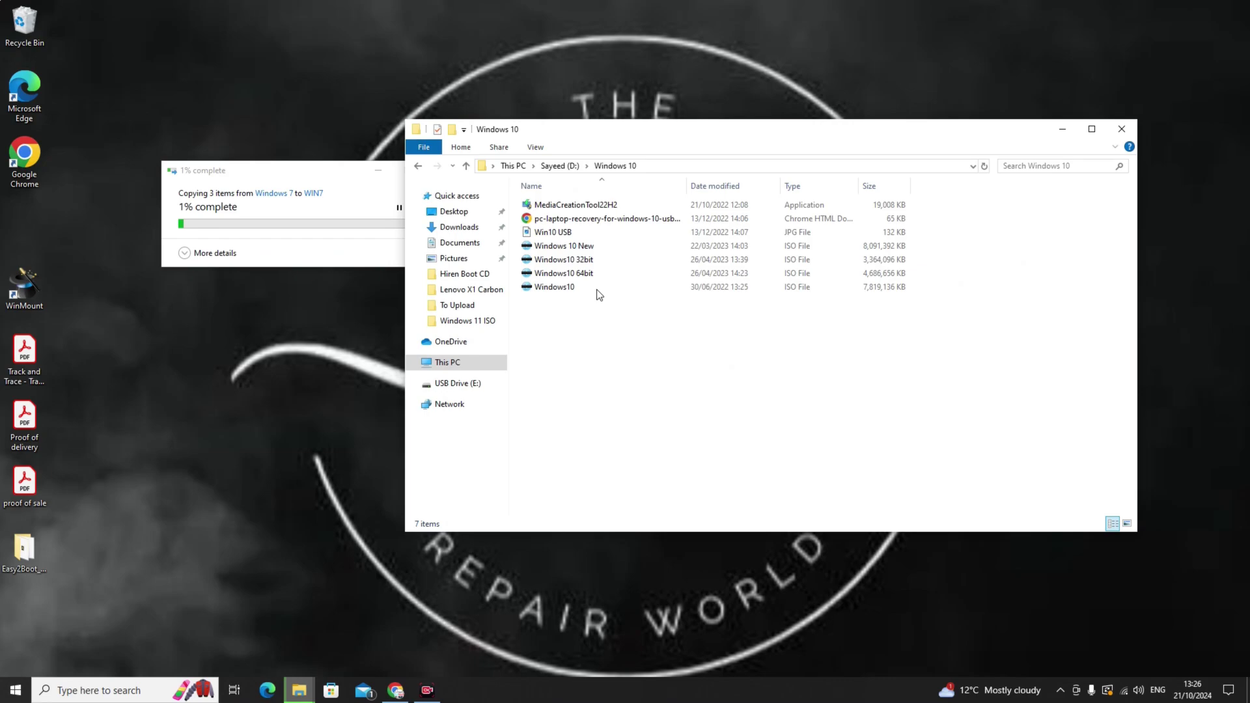
left_click(568, 249)
right_click(568, 248)
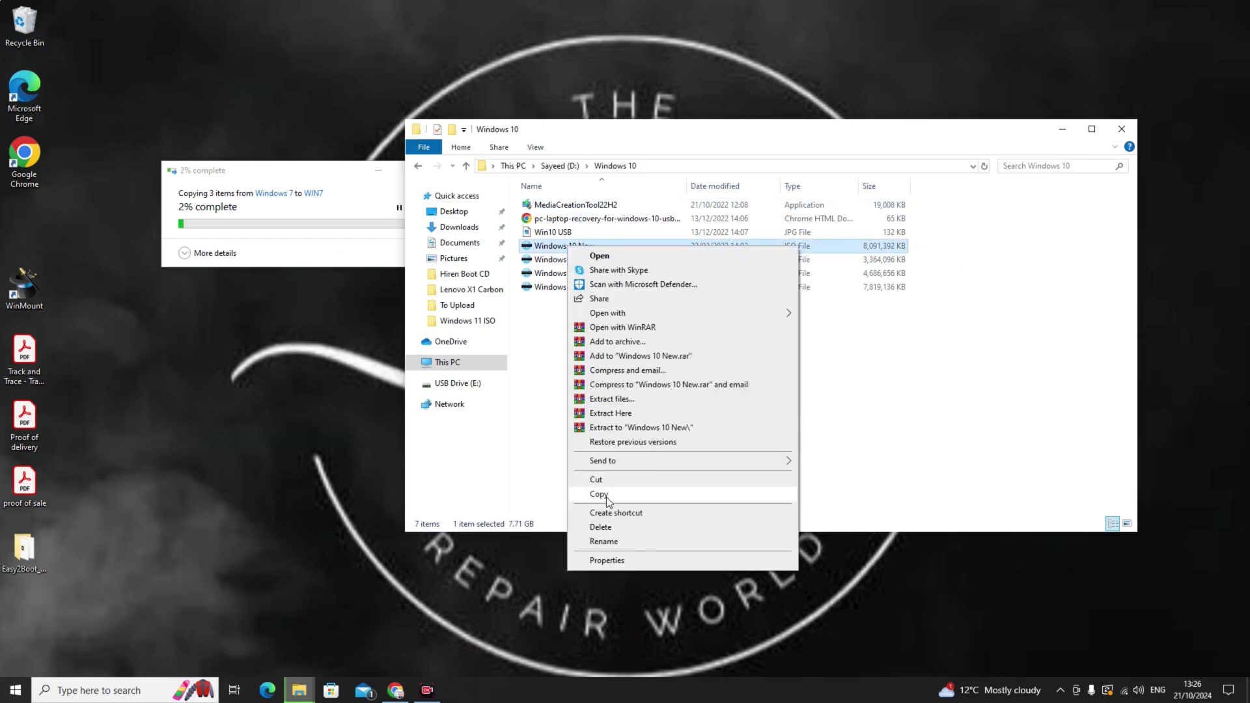